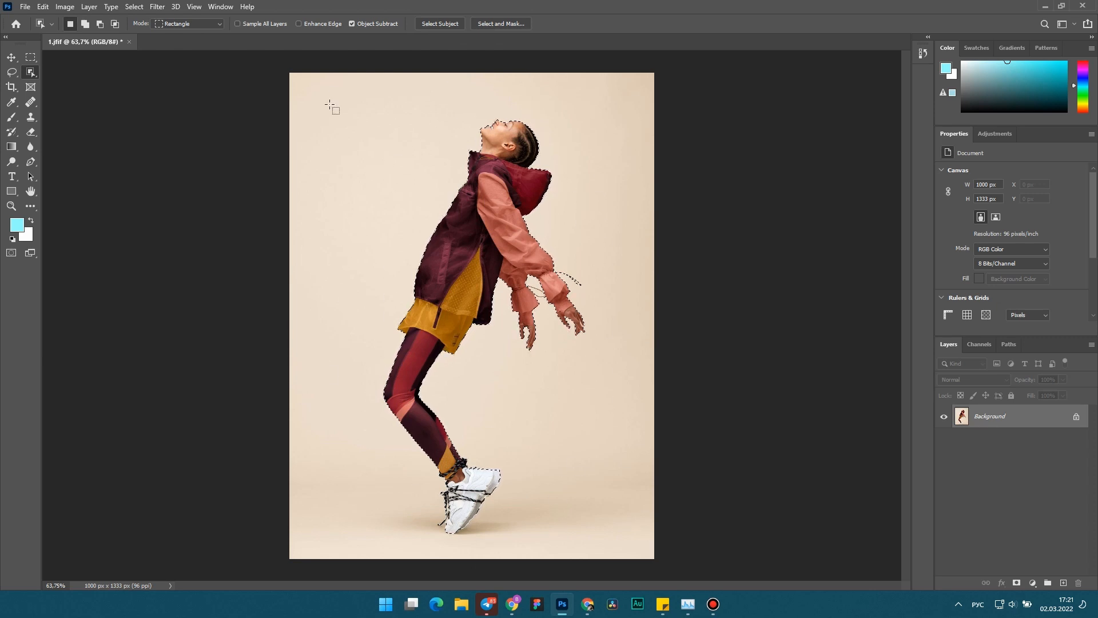
# Step: Expand the selection around the jumping person by 50 pixels
pyautogui.click(136, 7)
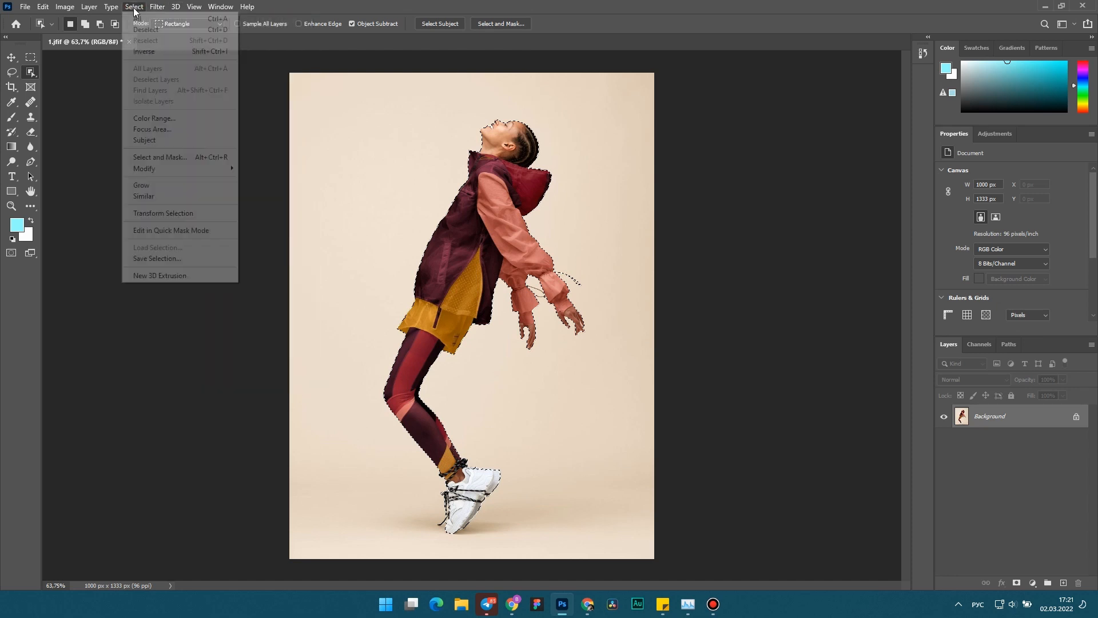
pyautogui.moveTo(144, 169)
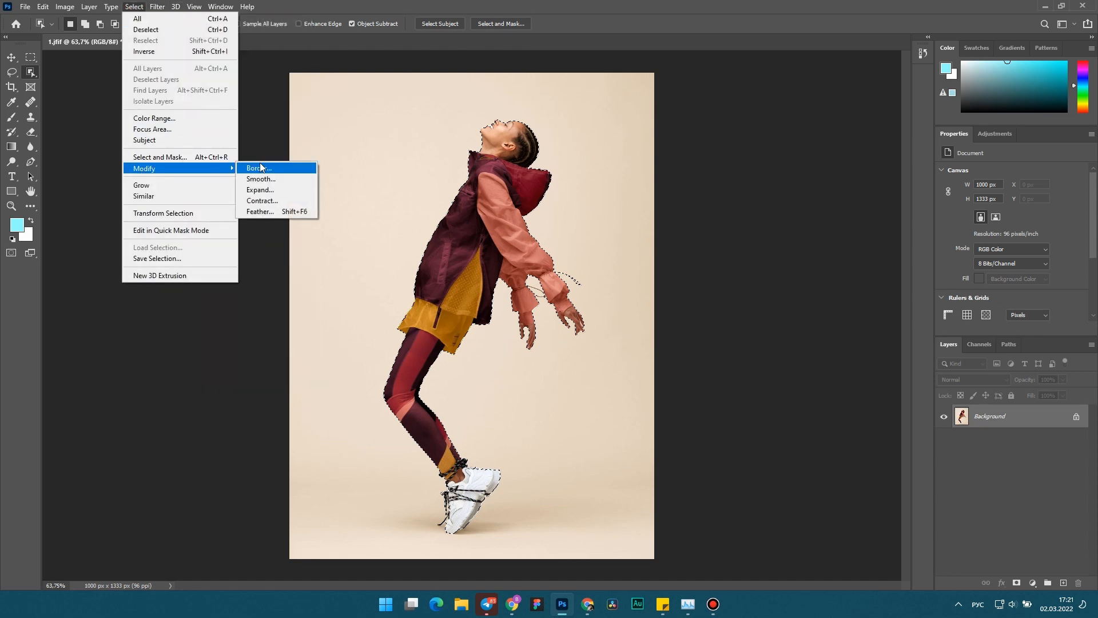
pyautogui.click(260, 190)
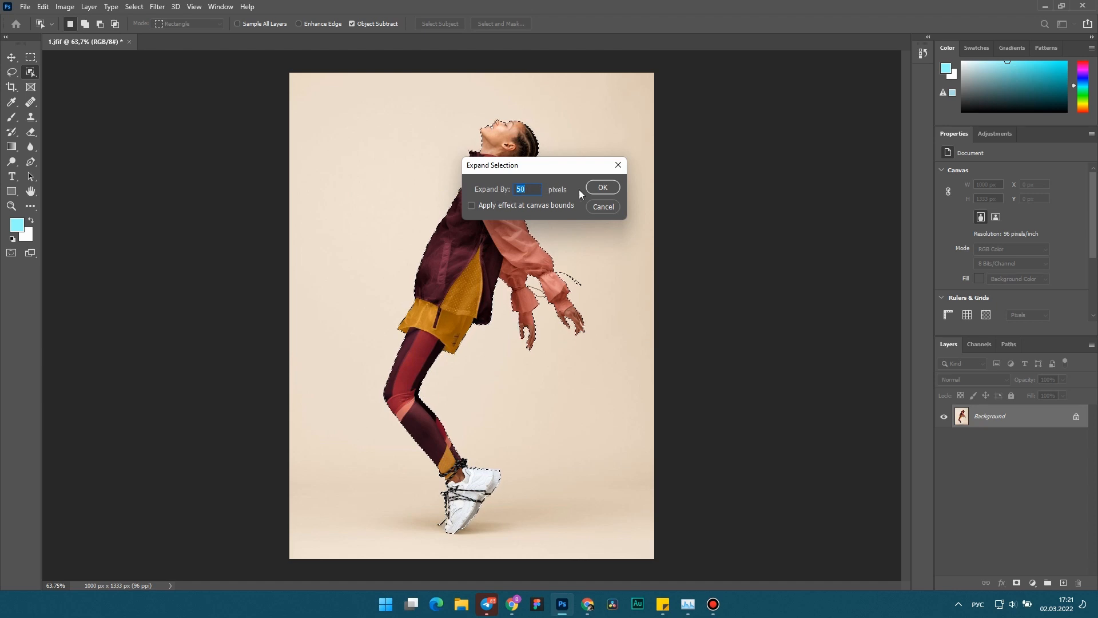
pyautogui.click(601, 189)
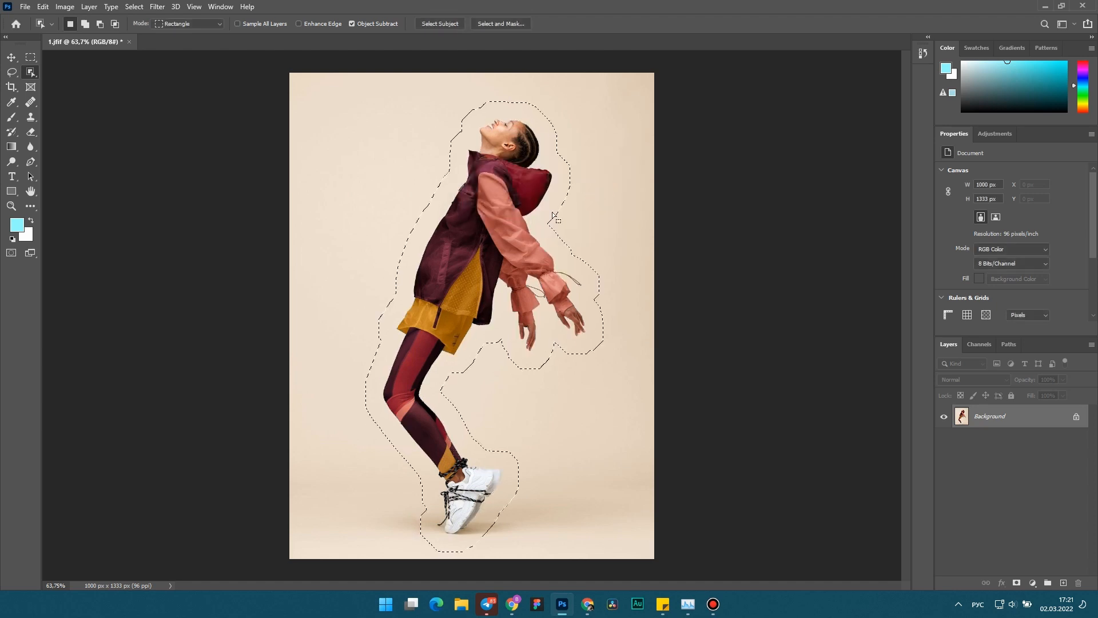
# Step: Smooth the expanded selection outline with a sample radius of 100 pixels
pyautogui.click(134, 6)
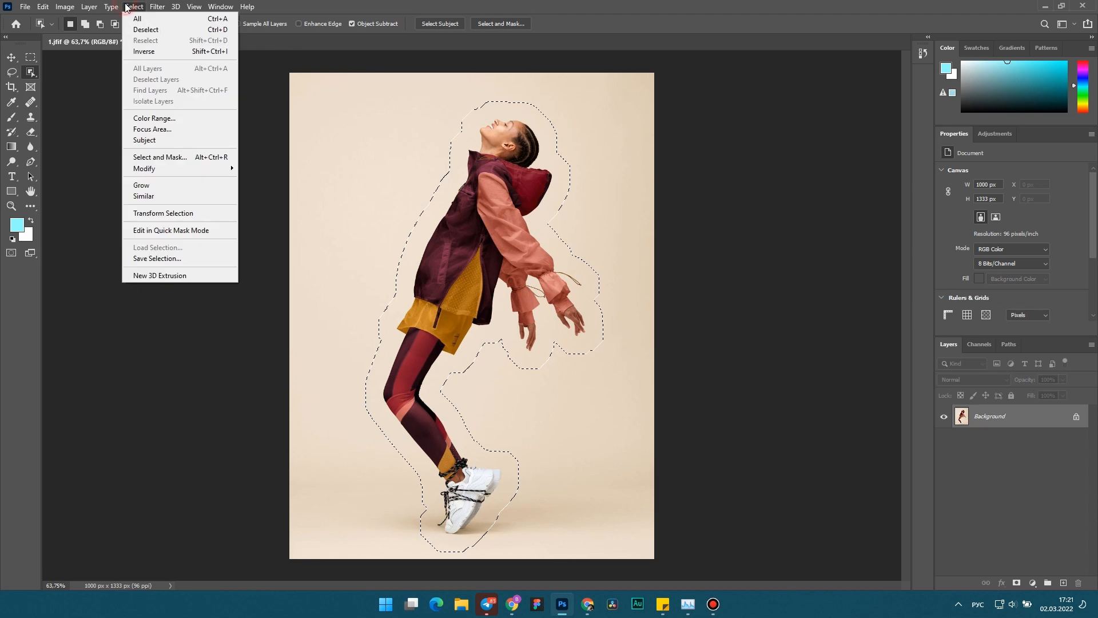
pyautogui.moveTo(150, 168)
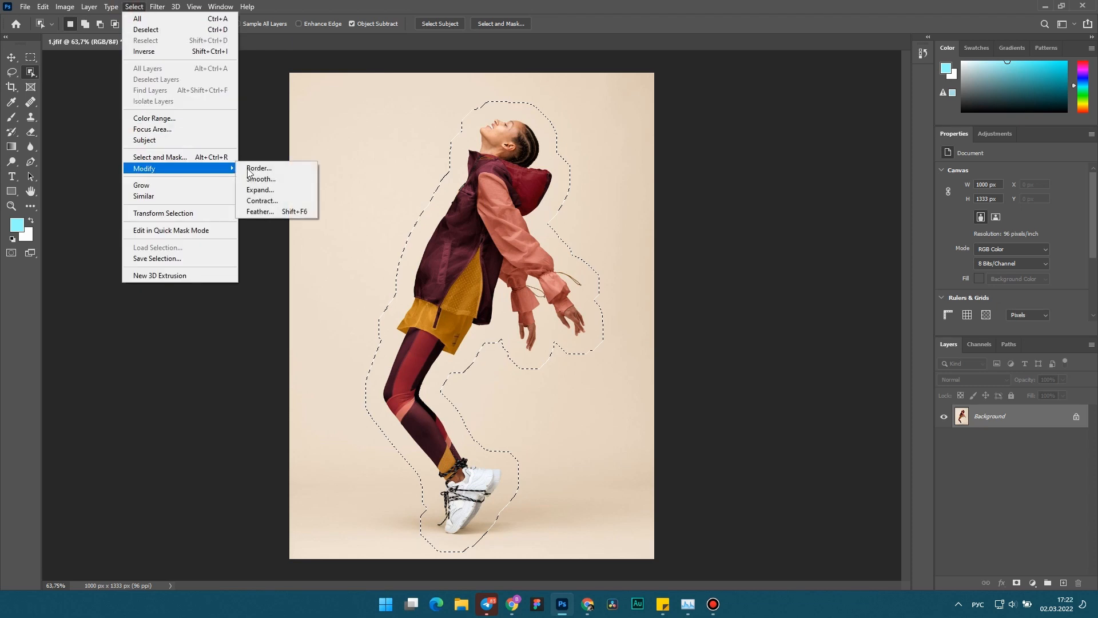
pyautogui.click(258, 179)
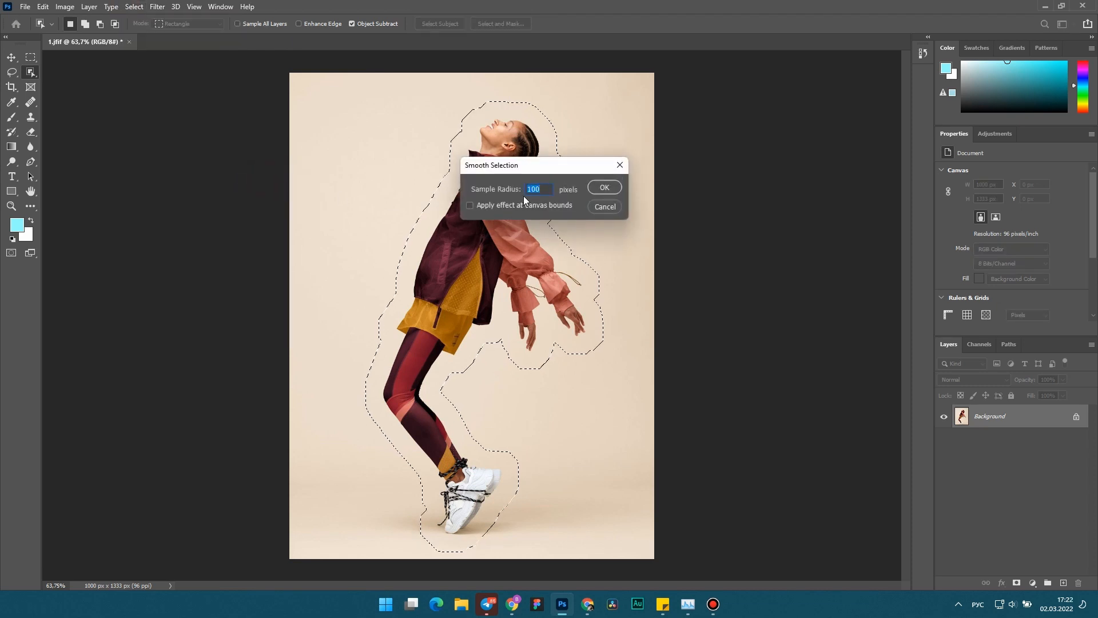
pyautogui.click(604, 187)
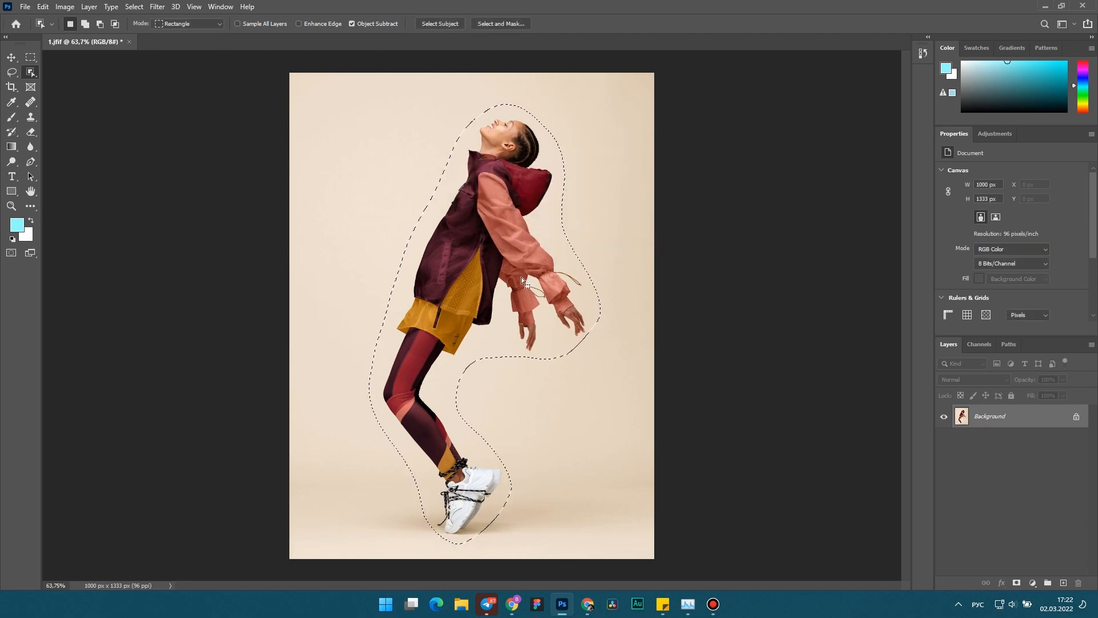
# Step: Convert the smoothed selection into a work path with a tolerance of 2.0 pixels
pyautogui.rightClick(476, 121)
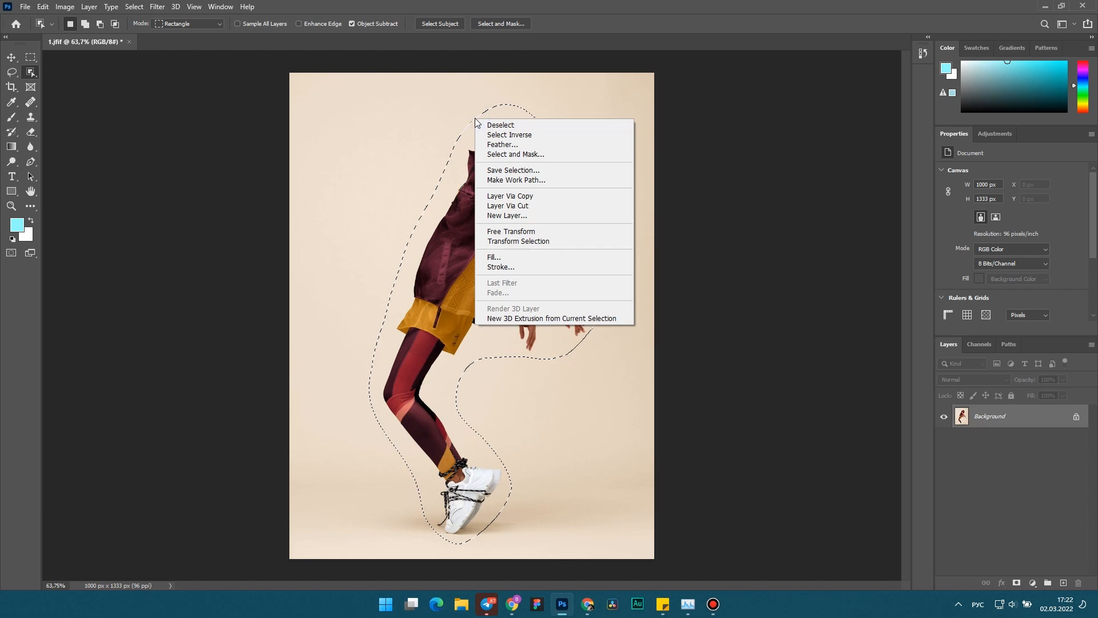
pyautogui.click(504, 178)
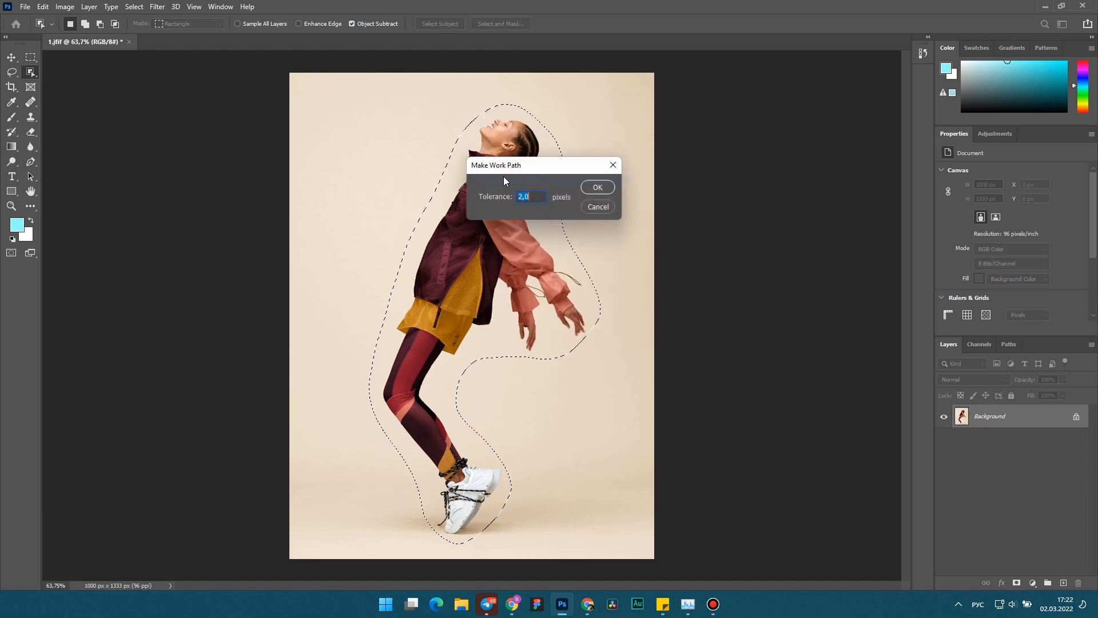
pyautogui.click(597, 187)
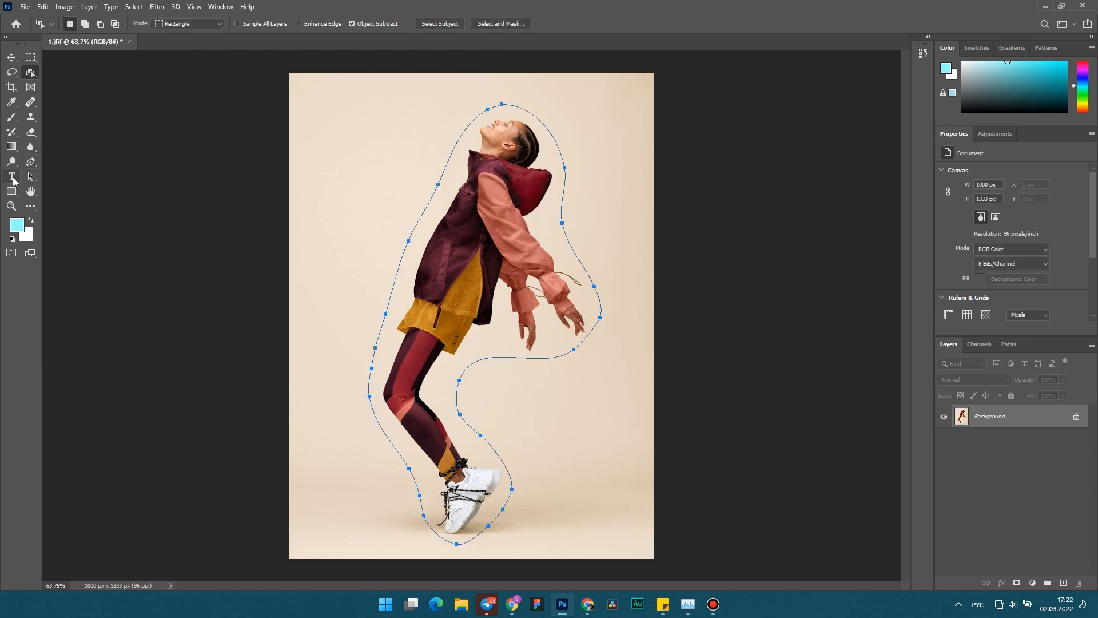
# Step: Add text along the work path reading "EVERYTHING THAT DOESN'T KILL US MAKES US STRONGER. DON'T FORGET ABOUT IT AND ALWAYS REMEMBER THAT"
pyautogui.click(13, 178)
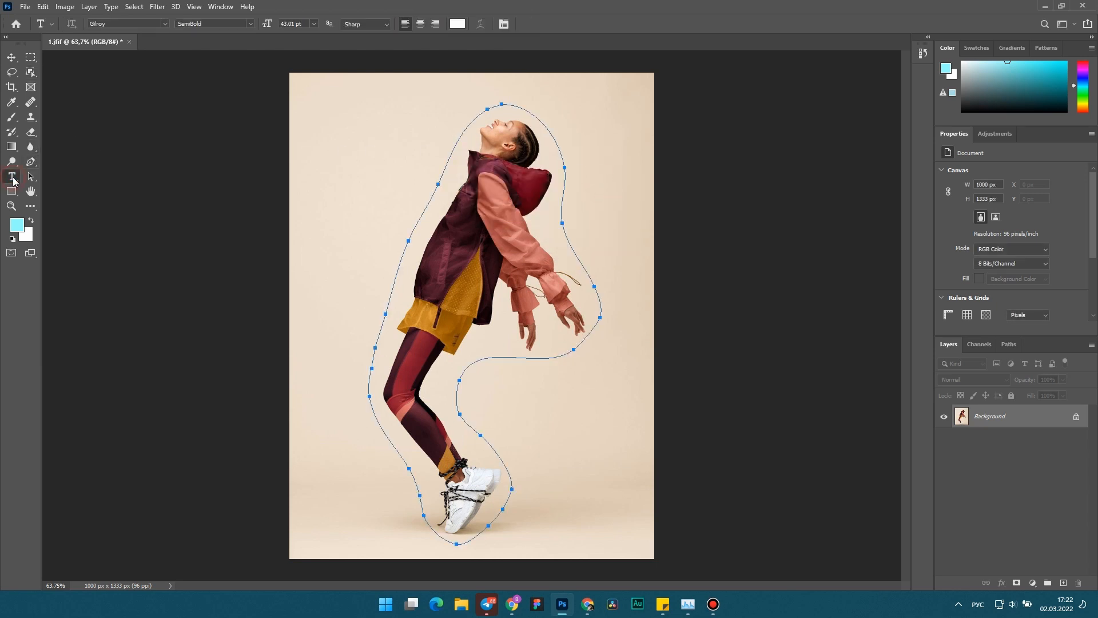
pyautogui.click(509, 105)
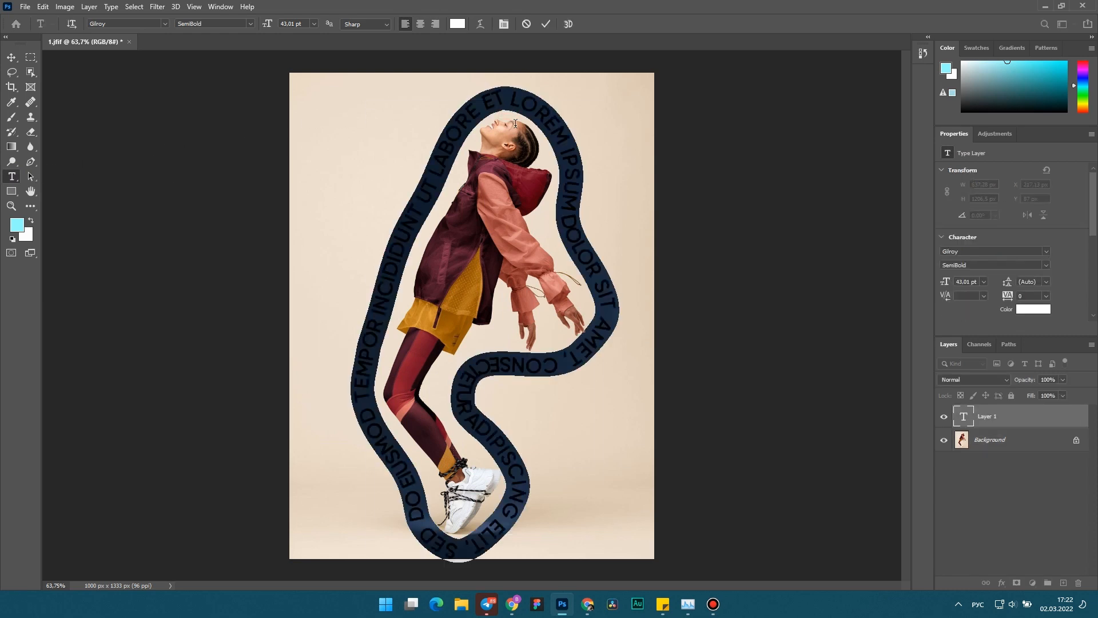
pyautogui.write("EVERYTHING THAT DOESN'T KILL US MAKES US STRONGER. DON'T FORGET ABOUT IT AND ALWAYS REMEMBER THAT")
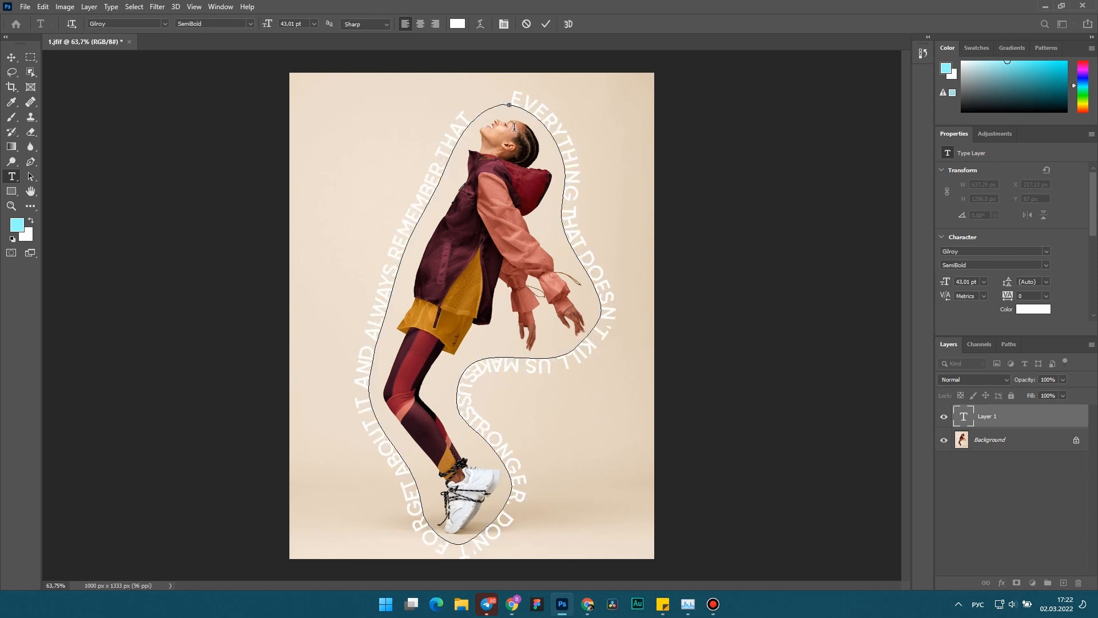
pyautogui.click(543, 24)
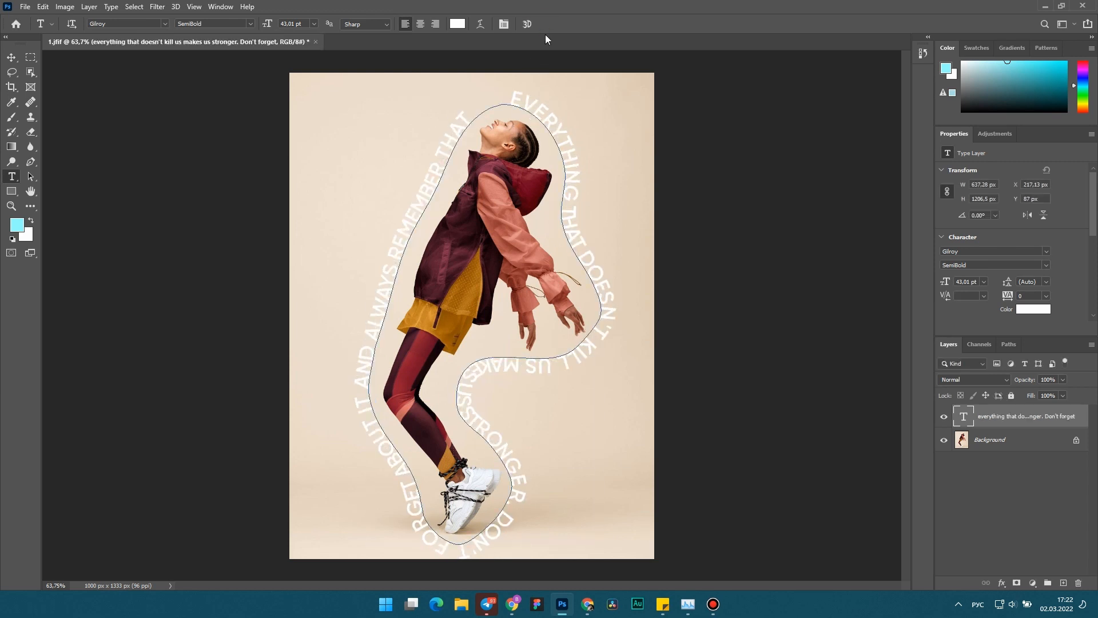
# Step: Add a black Multiply drop shadow to the path text layer with 35% opacity, 3 px distance and 7 px size
pyautogui.click(11, 57)
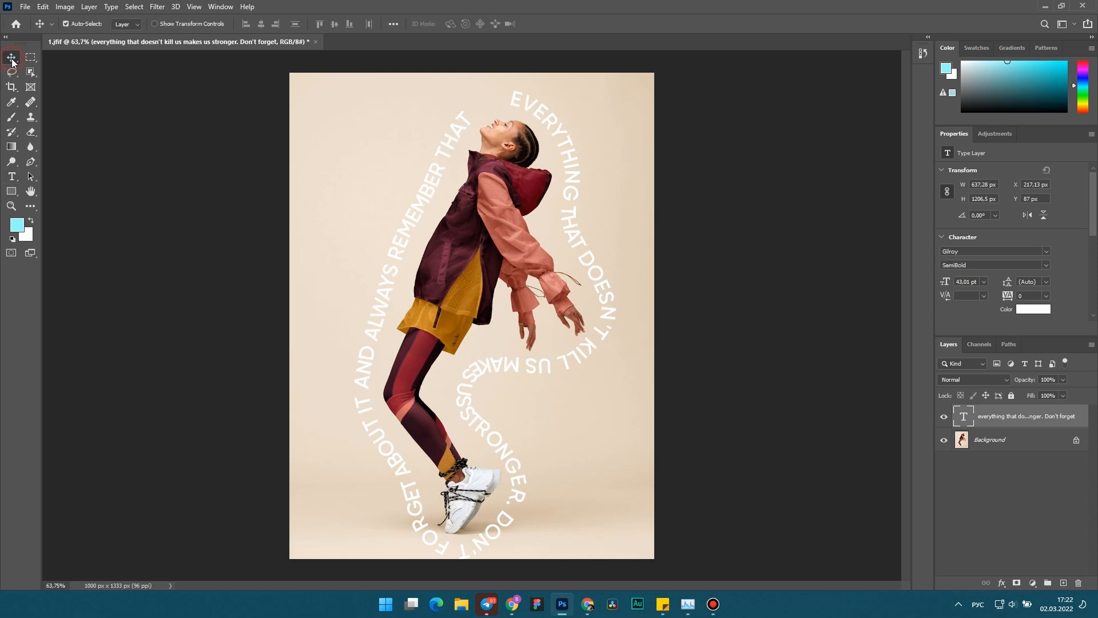
pyautogui.scroll(-4, 615, 213)
pyautogui.scroll(2, 558, 214)
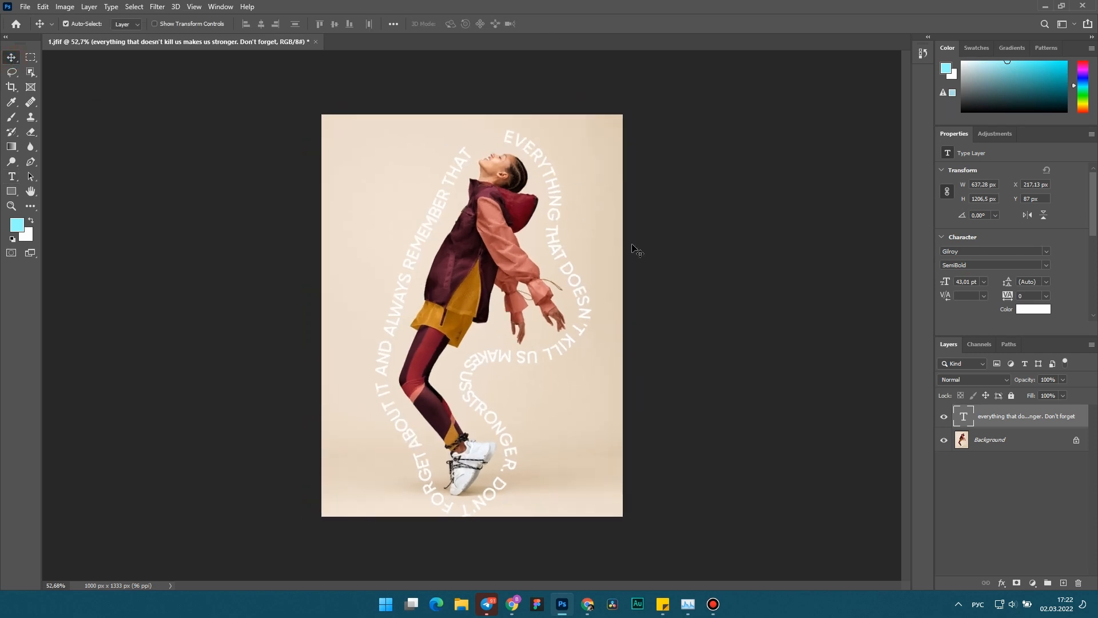
pyautogui.click(1084, 422)
pyautogui.doubleClick(1084, 422)
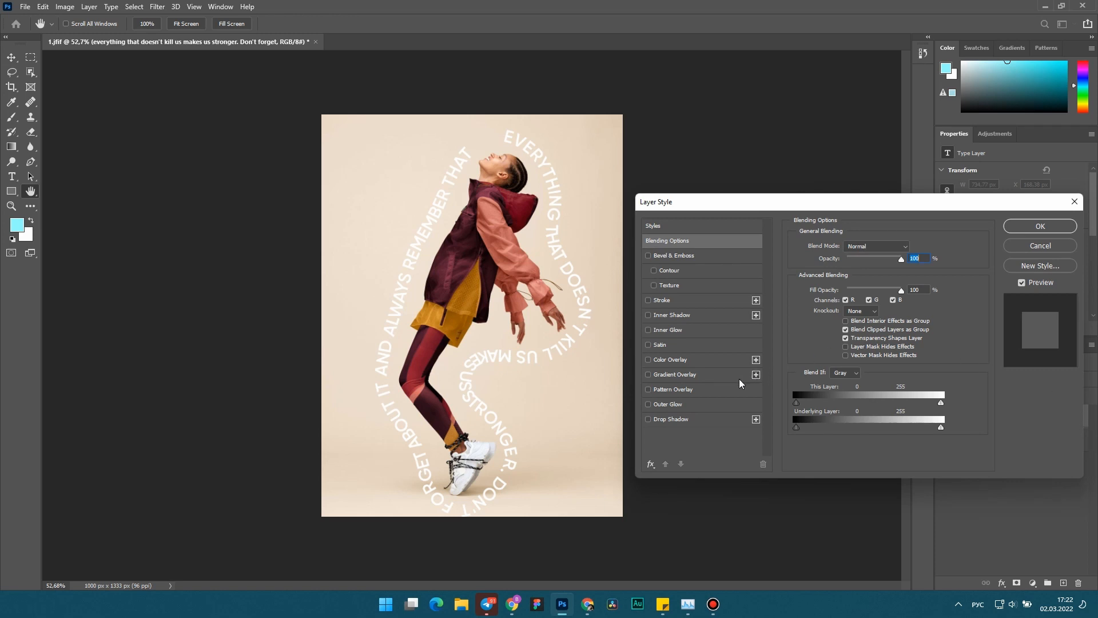
pyautogui.click(649, 420)
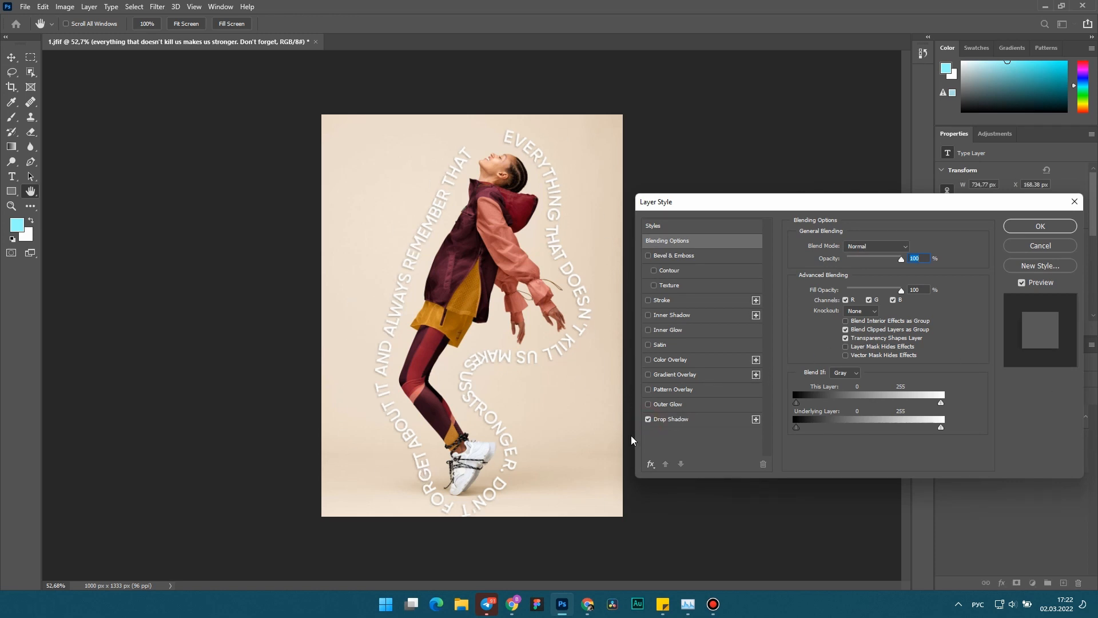
pyautogui.click(687, 420)
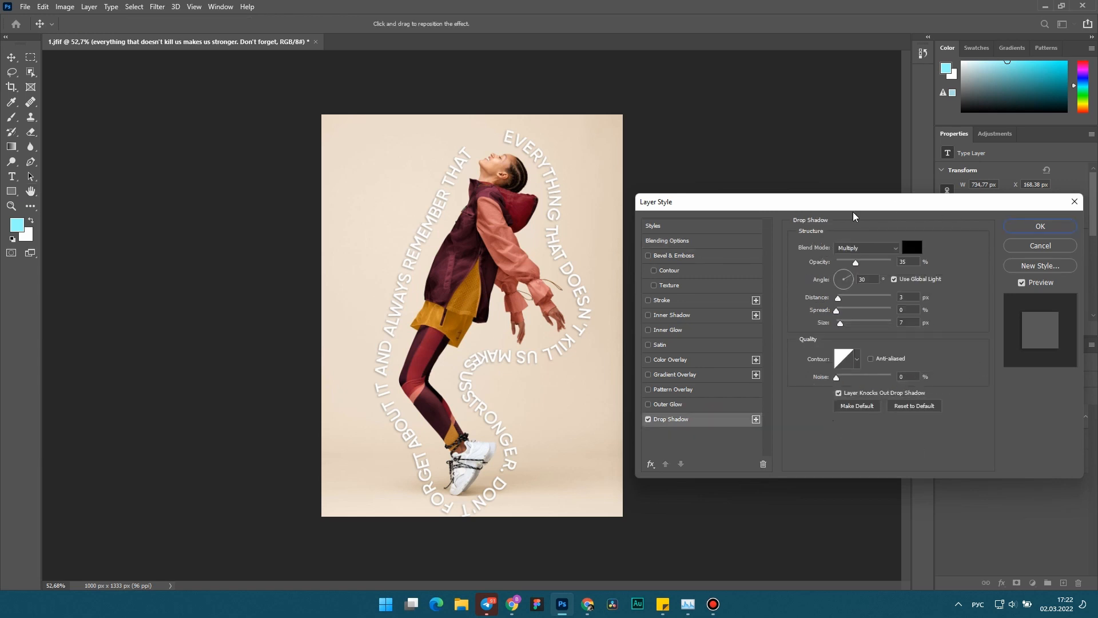
# Step: Add a linear gradient overlay at 16% opacity, 53° angle and 80% scale to the path text, and apply the layer style
pyautogui.click(649, 374)
pyautogui.click(722, 377)
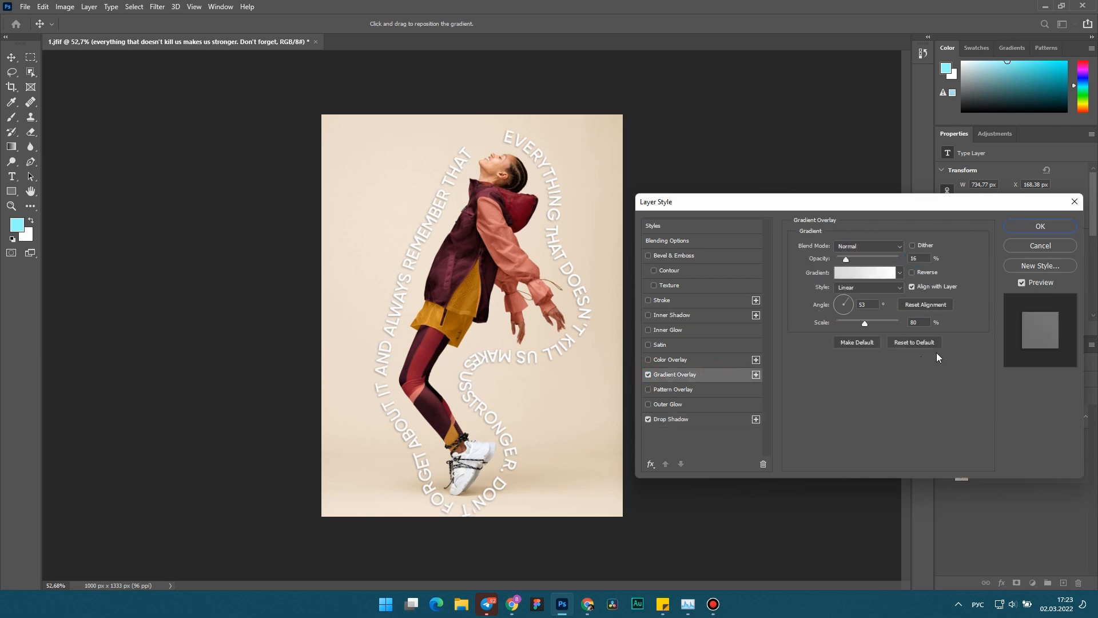
pyautogui.click(1038, 227)
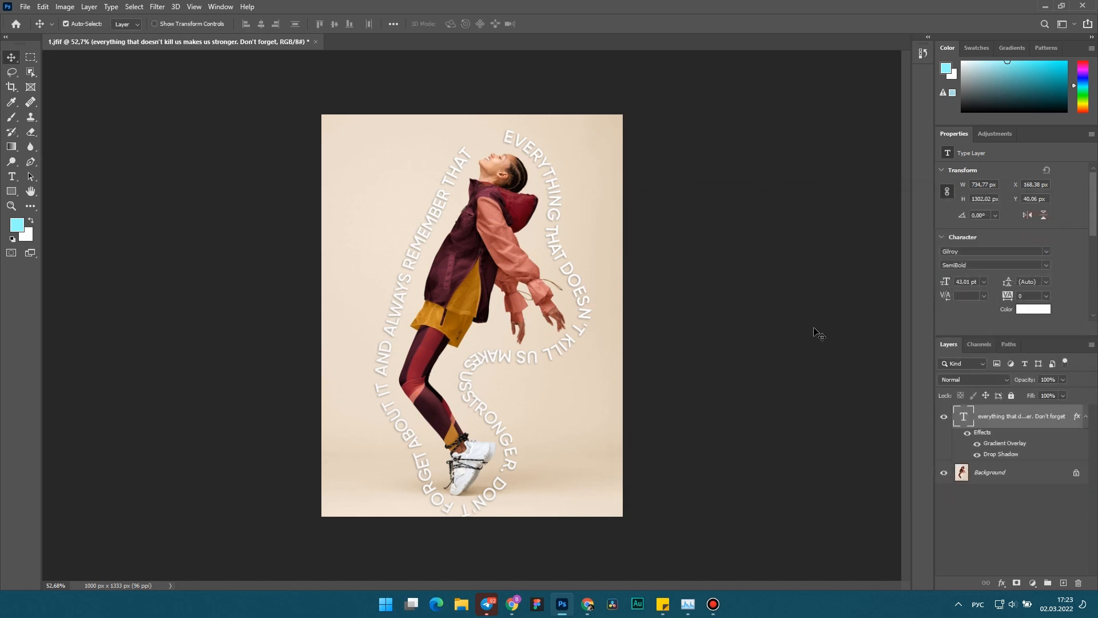
pyautogui.click(942, 418)
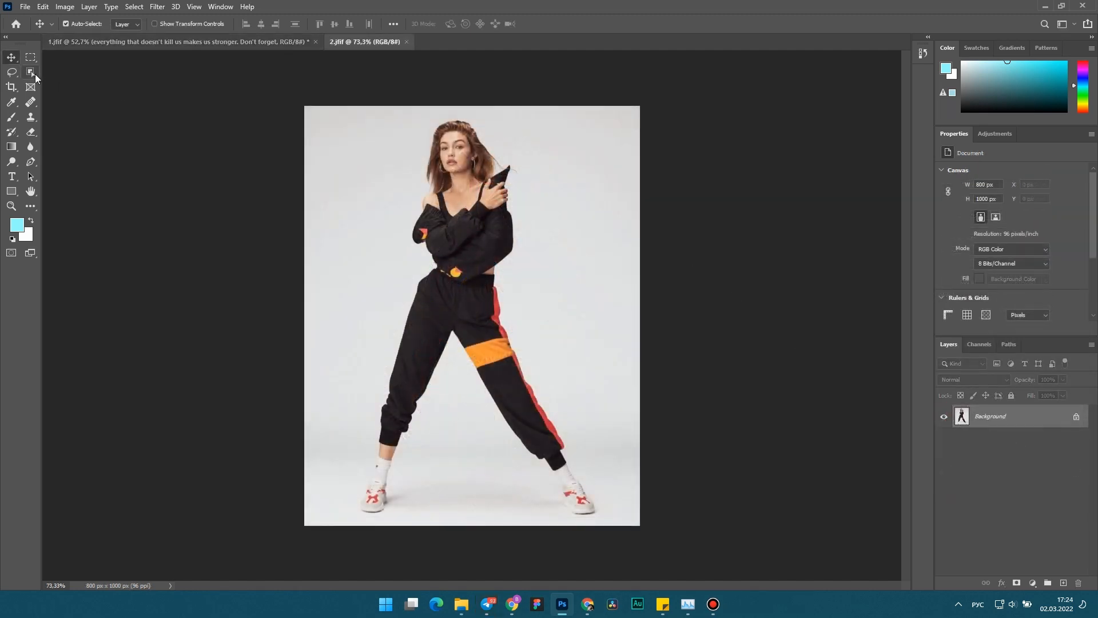
# Step: Select the standing woman in 2.jfif automatically with the Object Selection tool's Select Subject command
pyautogui.click(35, 73)
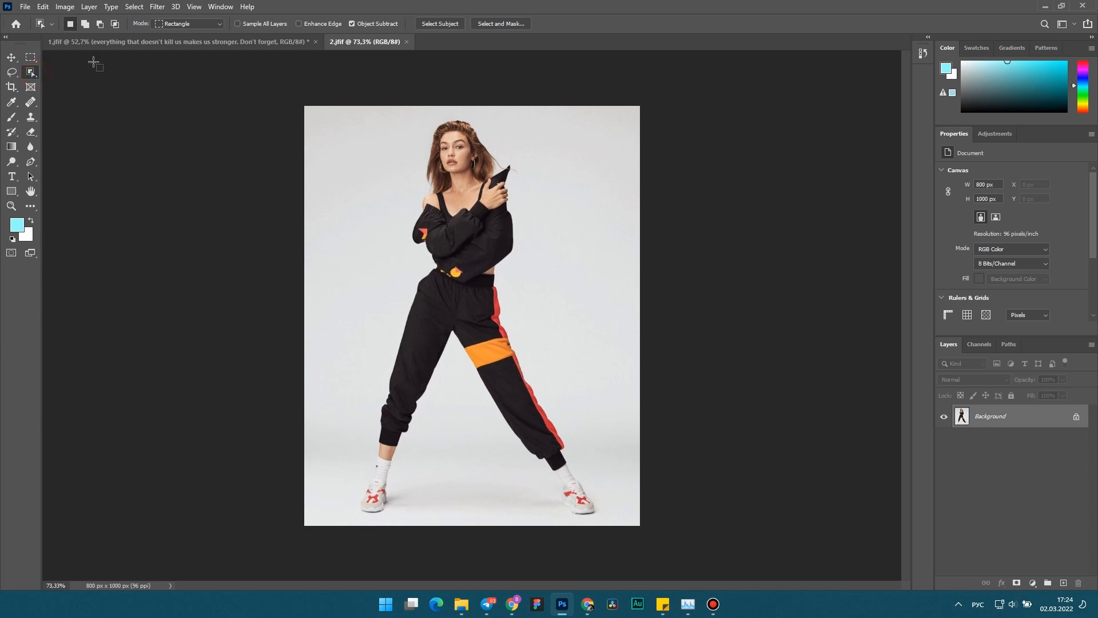
pyautogui.click(442, 24)
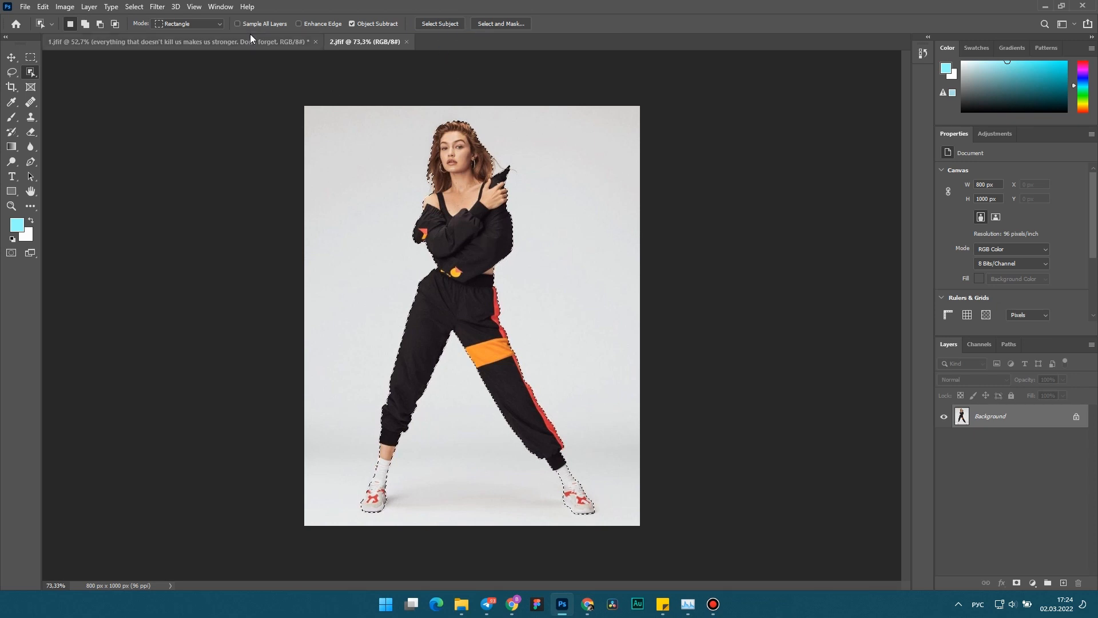
# Step: Try to expand the selection around the woman by 40 pixels
pyautogui.click(134, 6)
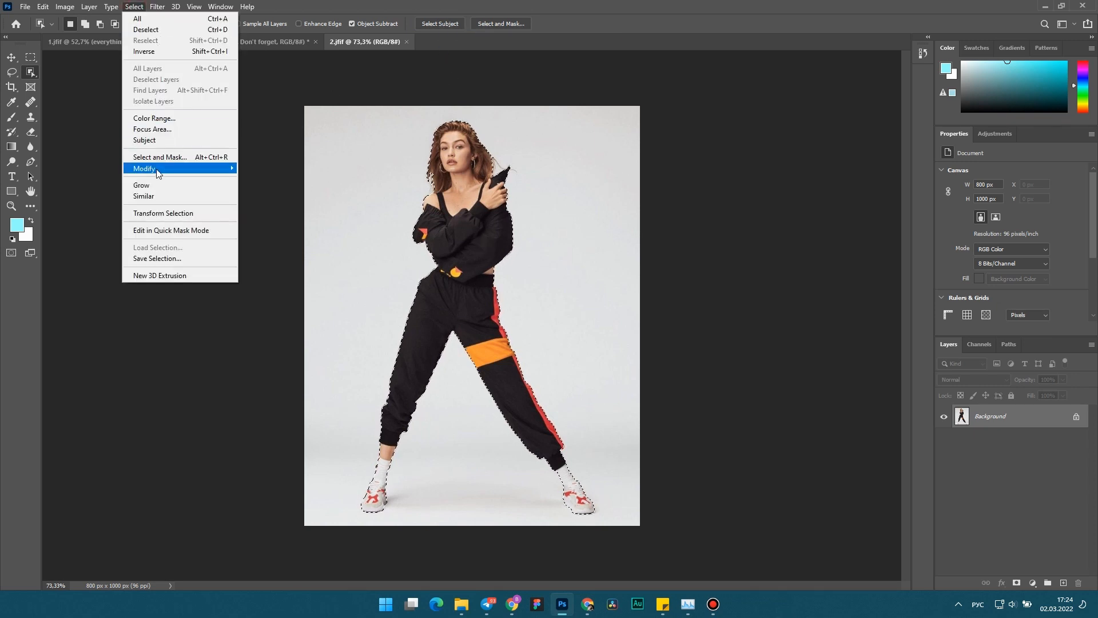
pyautogui.moveTo(159, 172)
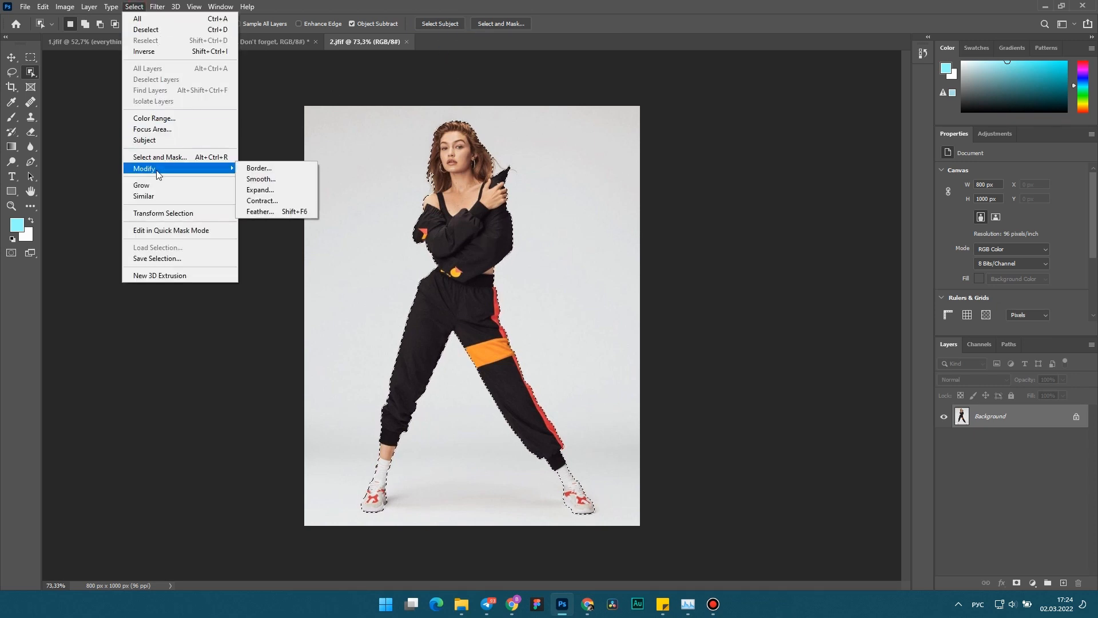
pyautogui.click(262, 188)
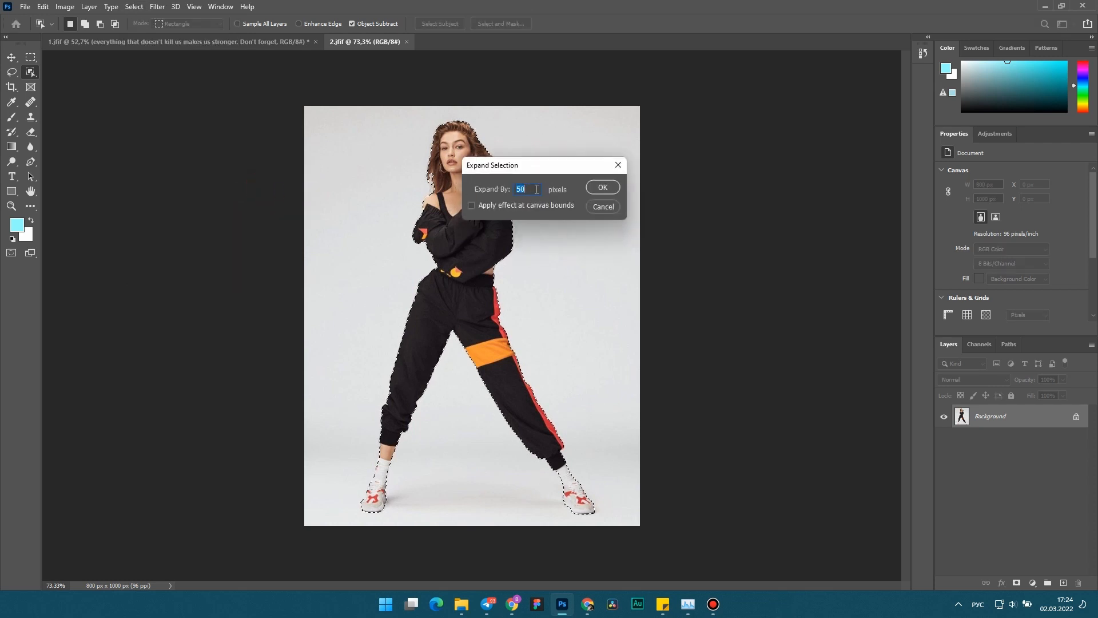
pyautogui.write('40')
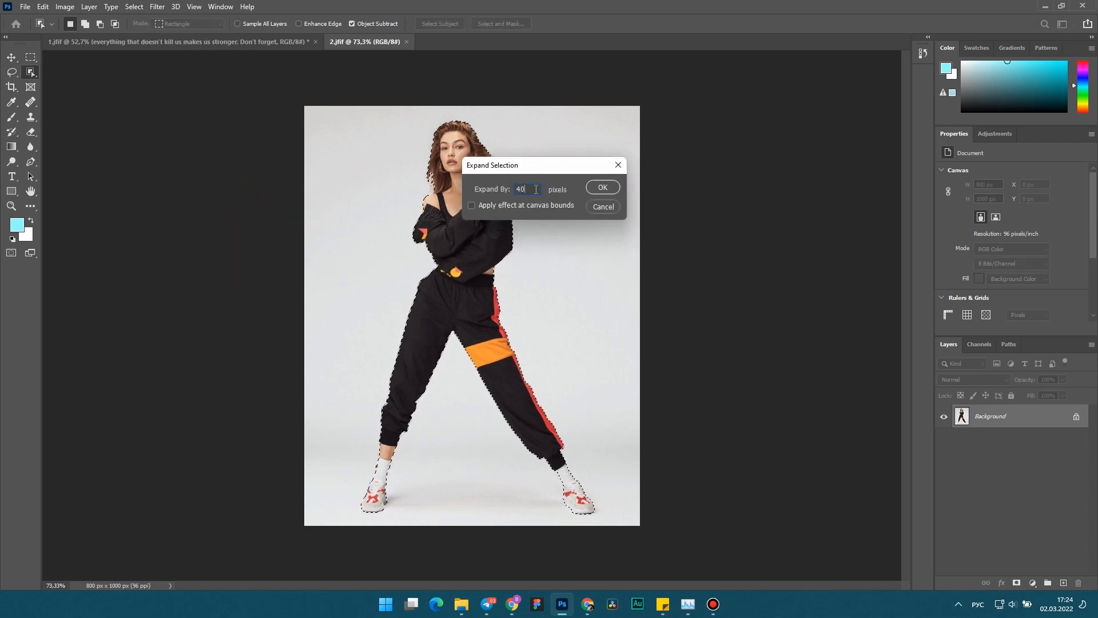
pyautogui.click(600, 187)
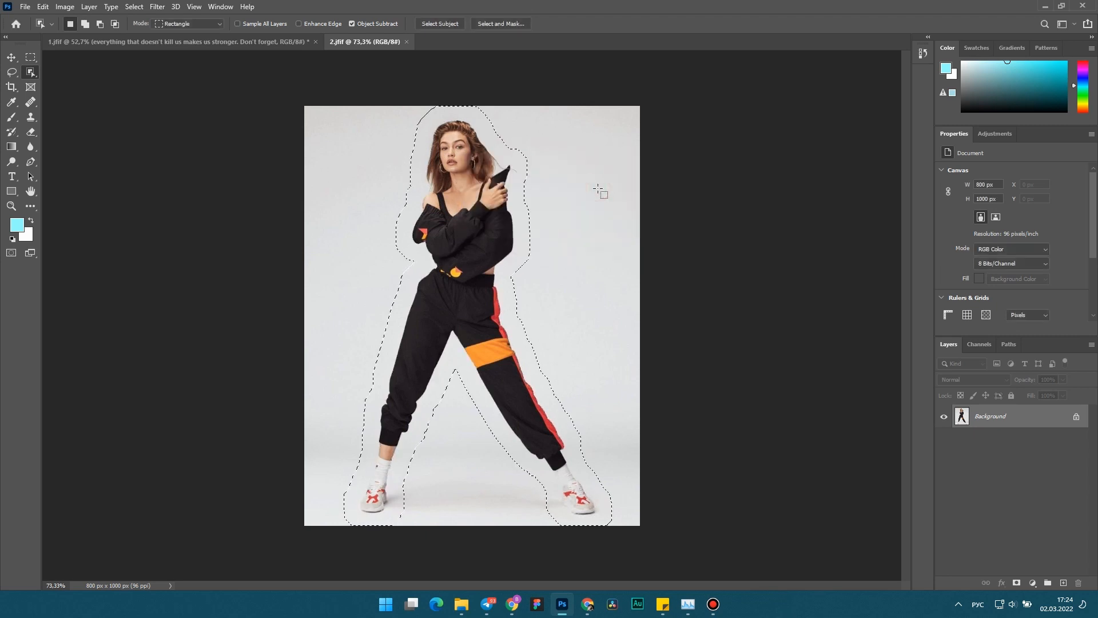
pyautogui.hotkey('ctrl', 'z')
# Step: Expand the selection around the woman by a smaller amount so its outline keeps clear of the canvas edges
pyautogui.click(134, 7)
pyautogui.moveTo(217, 174)
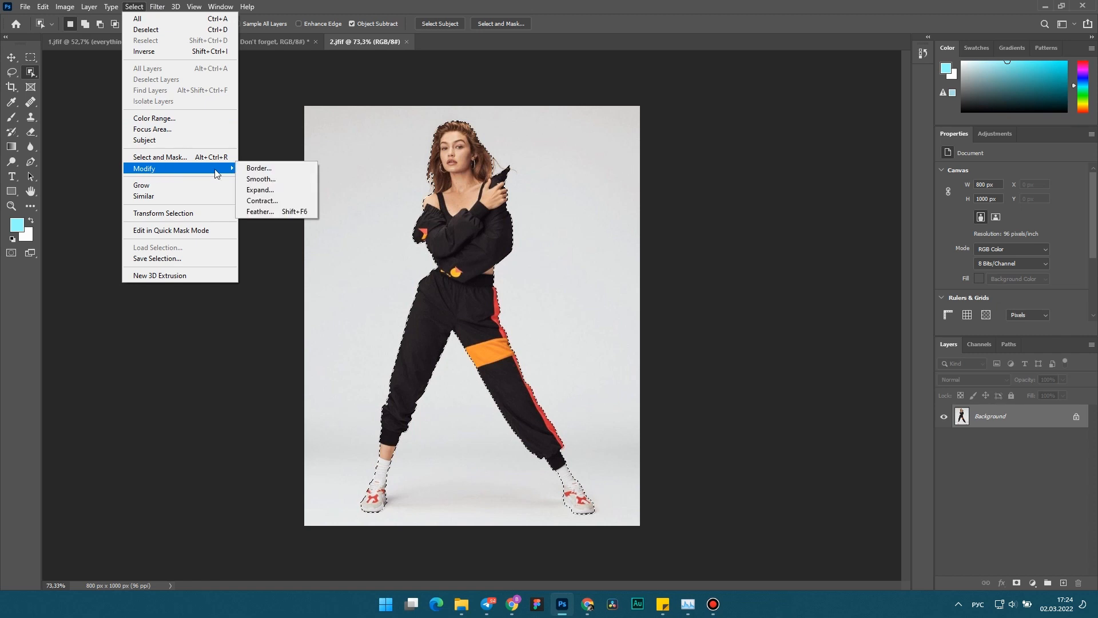
pyautogui.click(262, 189)
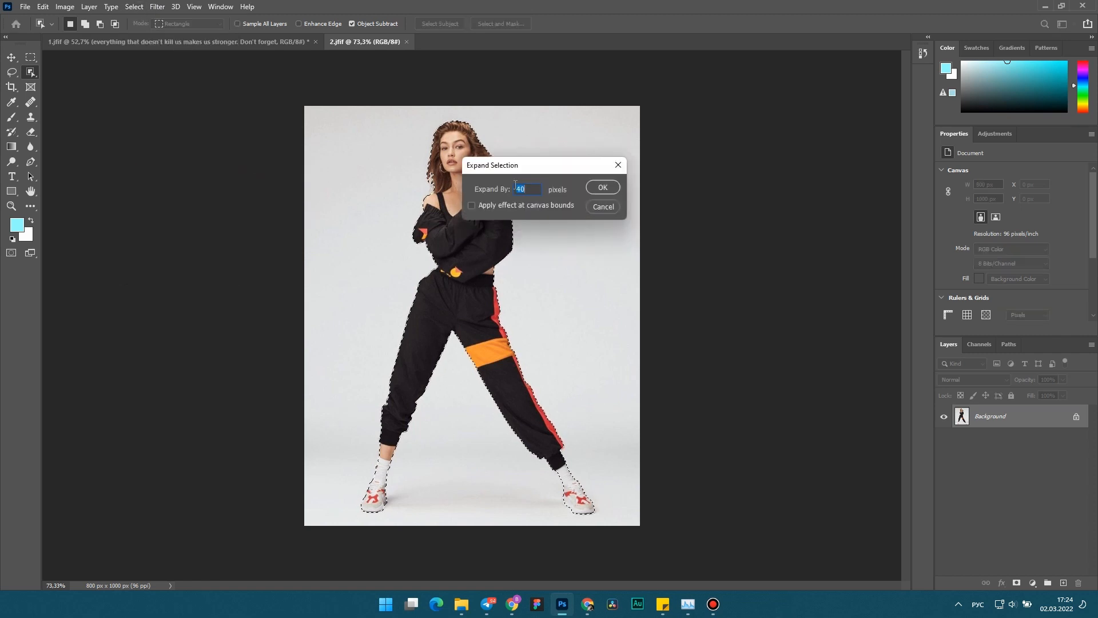
pyautogui.click(601, 188)
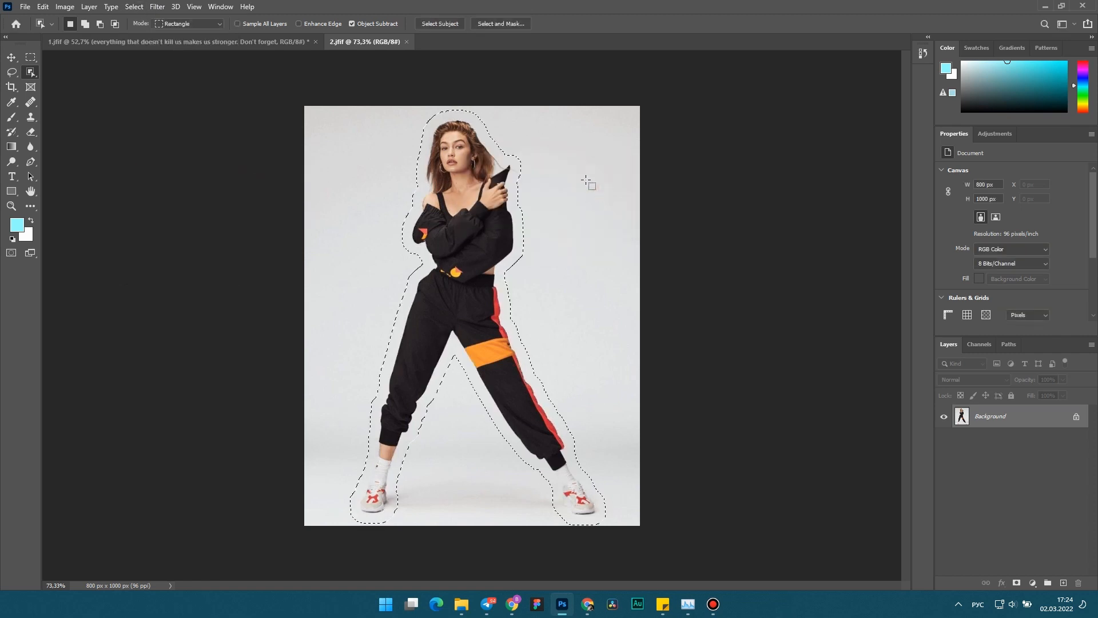
# Step: Smooth the expanded selection around the woman with a sample radius of 50 pixels
pyautogui.click(135, 7)
pyautogui.moveTo(160, 168)
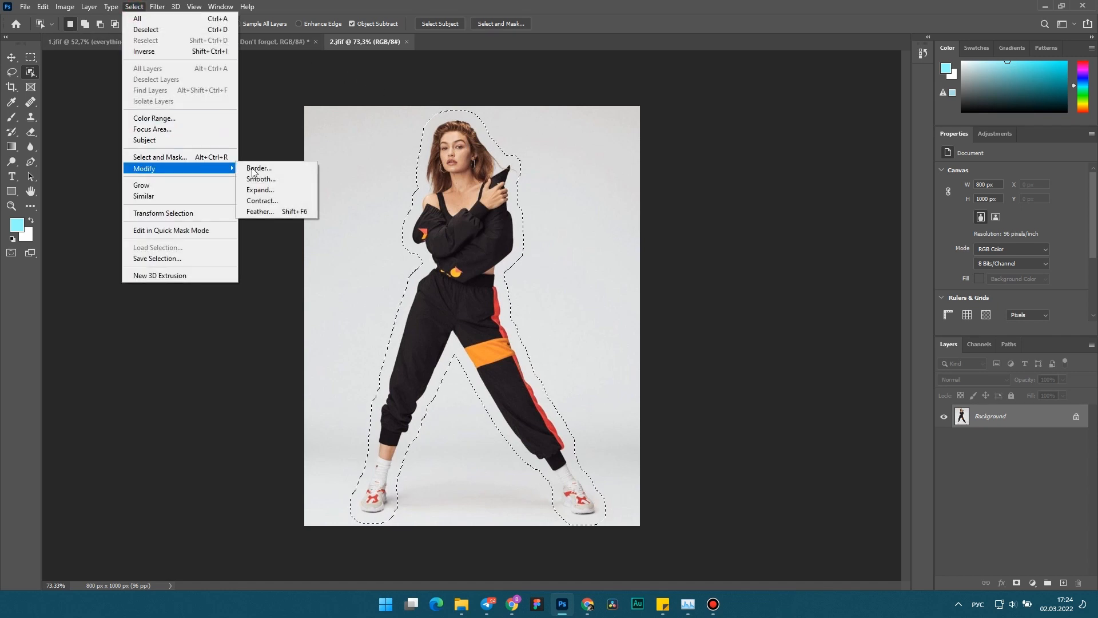
pyautogui.click(261, 178)
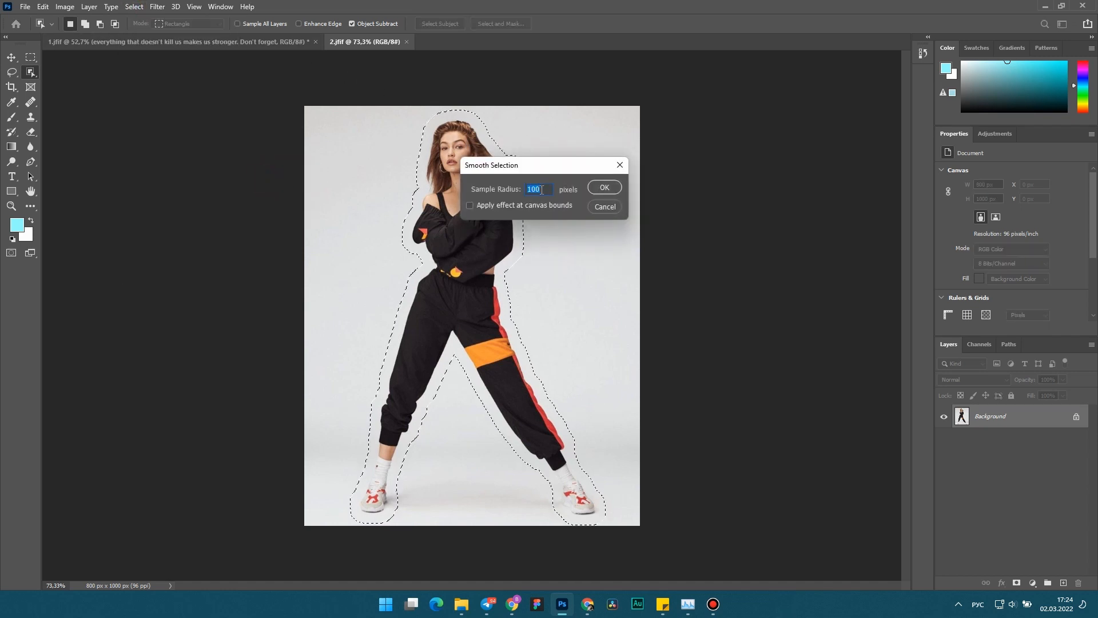
pyautogui.write('50')
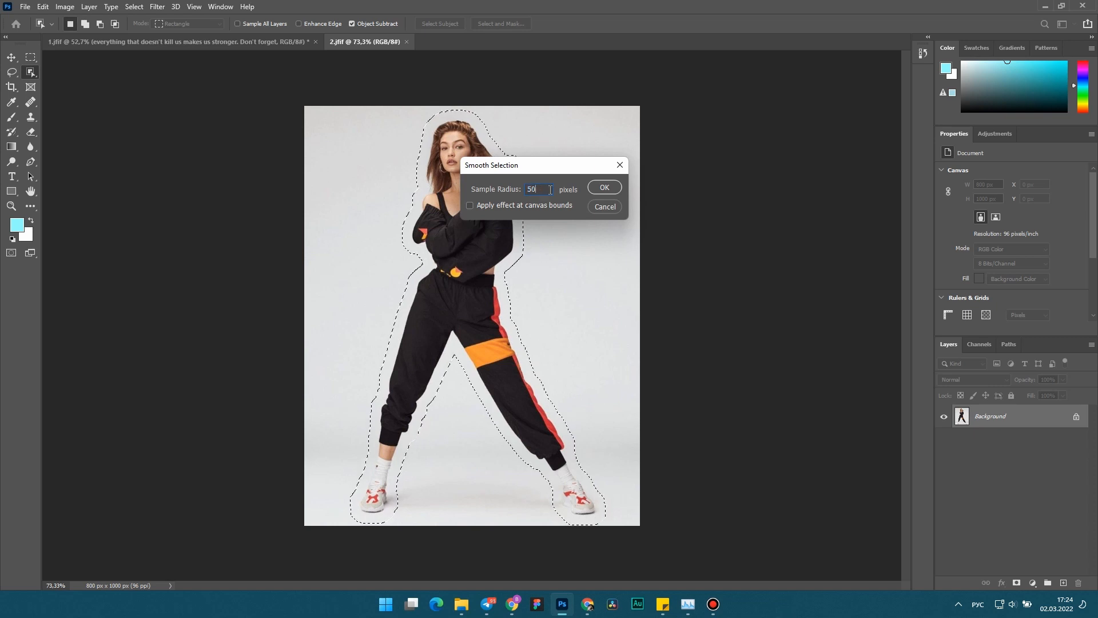
pyautogui.click(595, 193)
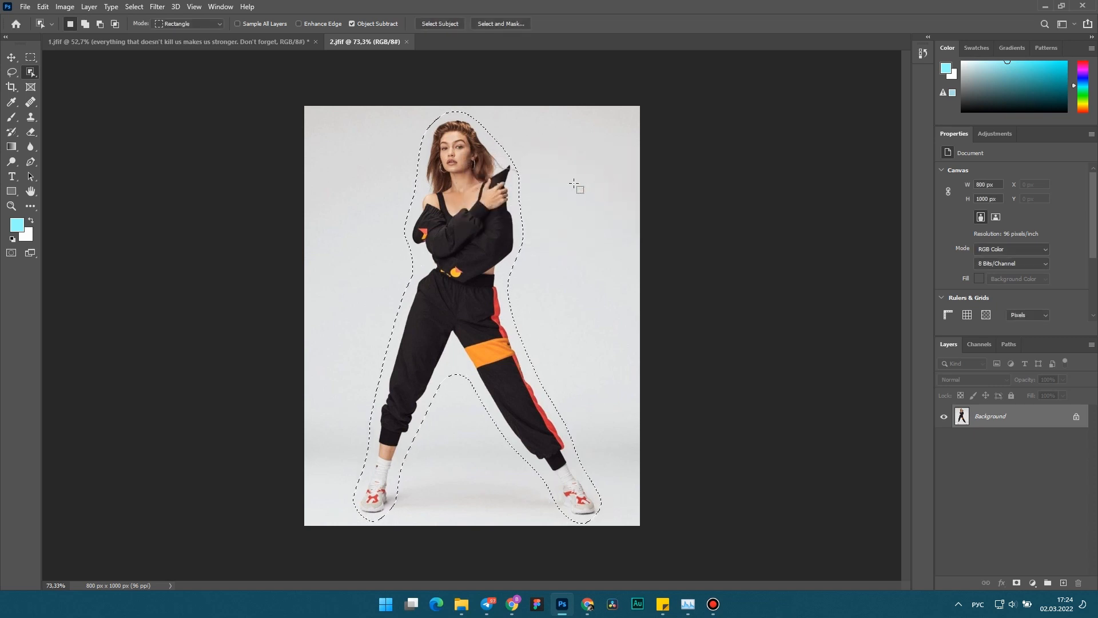
# Step: Convert the smoothed selection into a work path with a tolerance of 2,0 pixels
pyautogui.rightClick(492, 140)
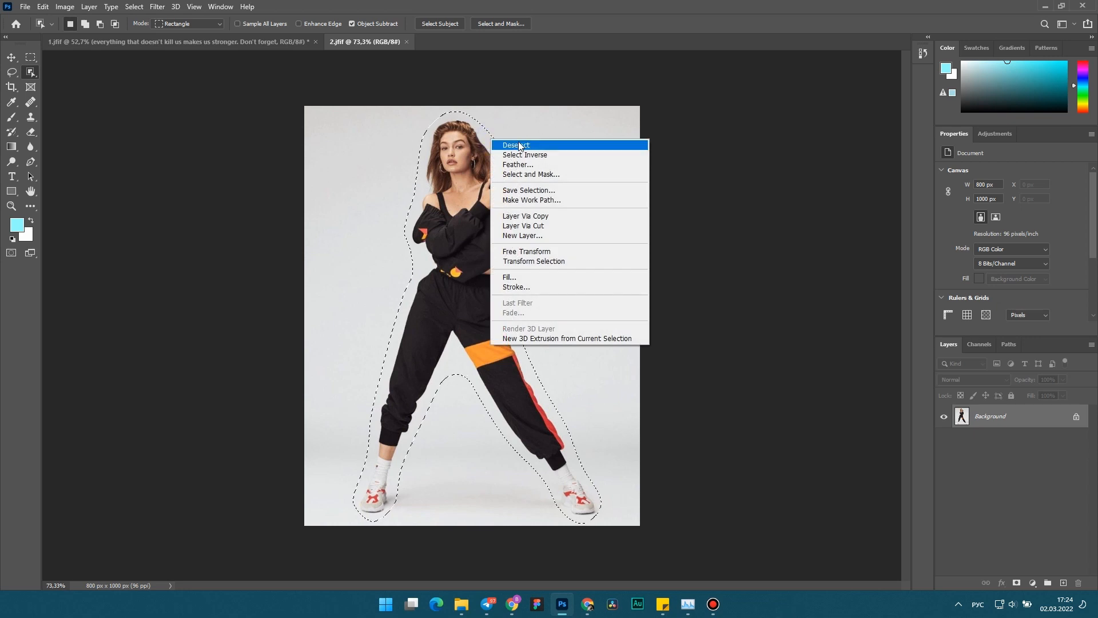
pyautogui.click(525, 200)
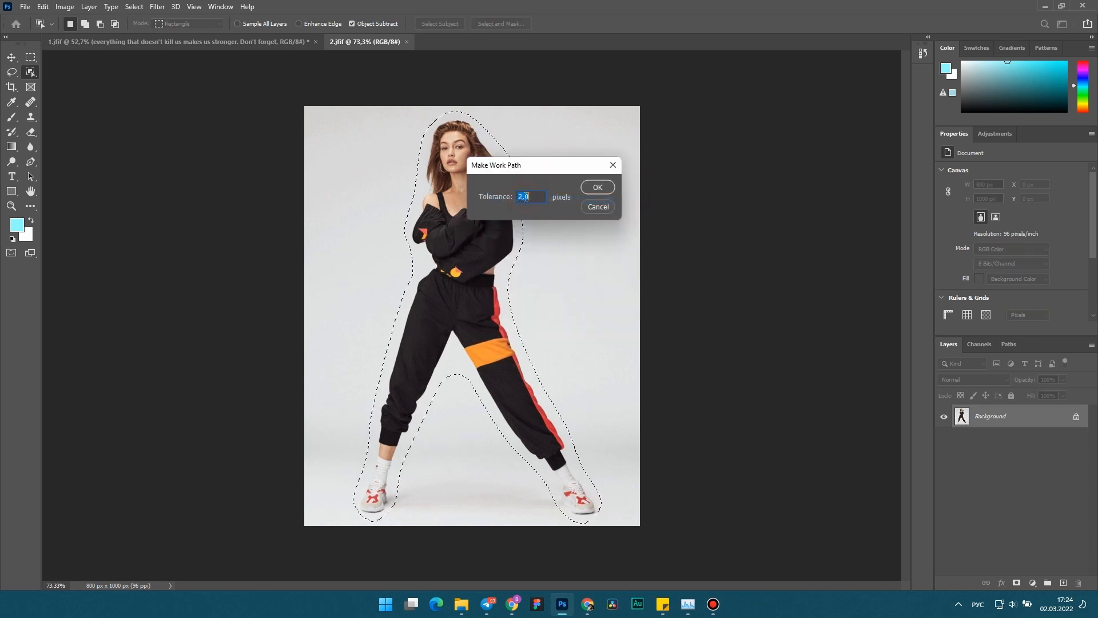
pyautogui.click(591, 187)
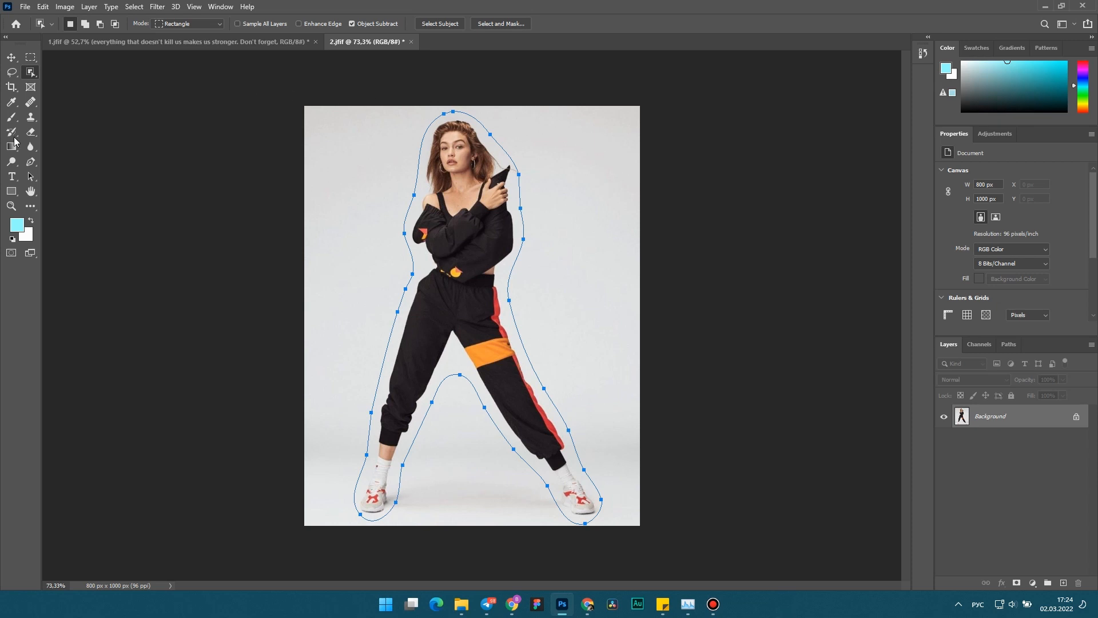
# Step: Add along the woman's path the text "Everything that doesn't kill us makes us stronger. Don't forget about it and always remember that you can do anything"
pyautogui.click(12, 177)
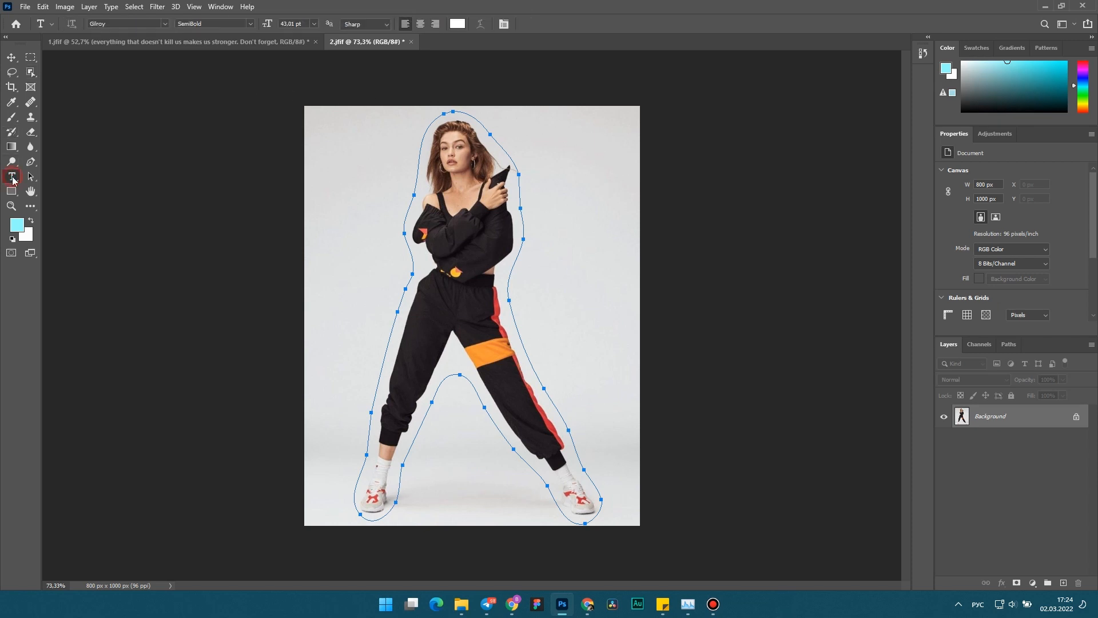
pyautogui.click(501, 142)
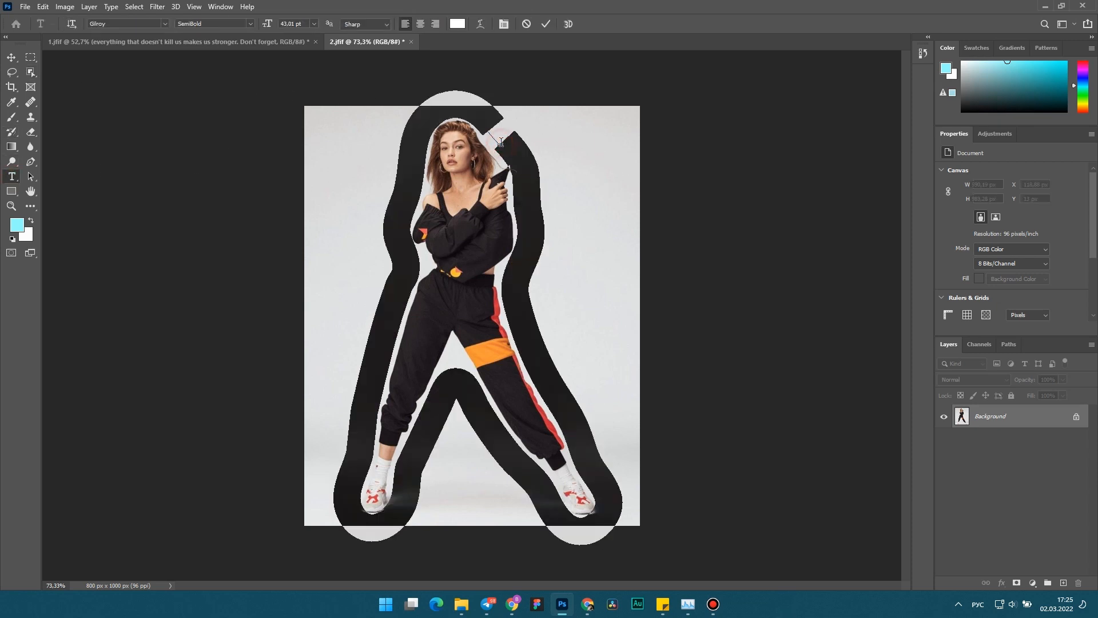
pyautogui.write("EVERYTHING THAT DOESN'T KILL US MAKES US STRONGER. DON'T FORGET ABOUT IT AND ALWAYS REMEMBER THAT")
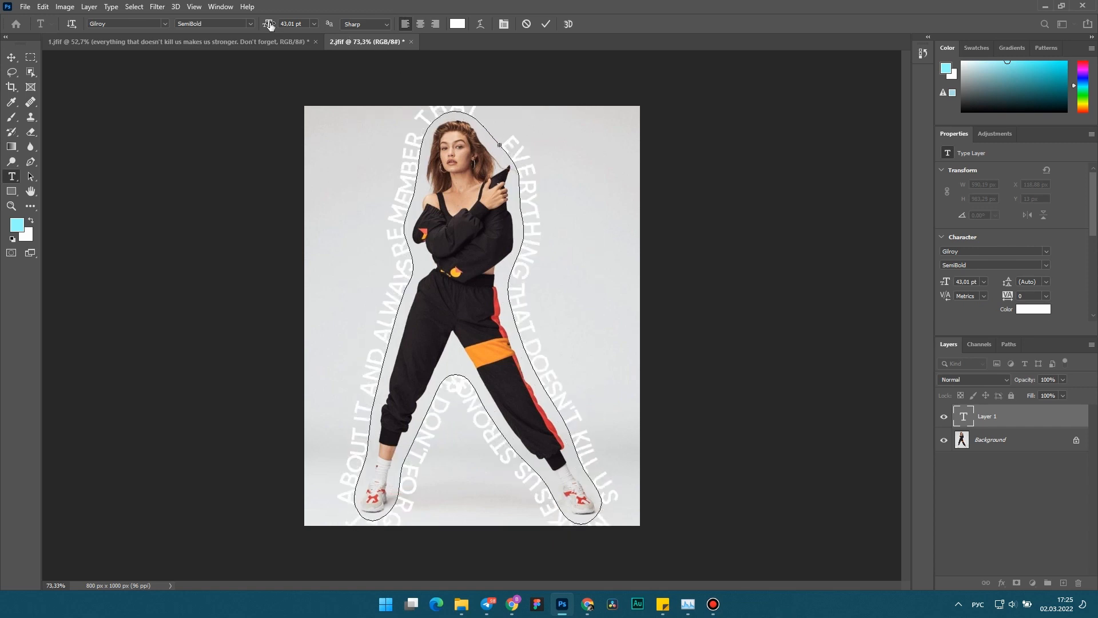
# Step: Reduce the font size of the entire path text to 33 pt and commit the text
pyautogui.moveTo(270, 26); pyautogui.dragTo(268, 27)
pyautogui.hotkey('ctrl', 'z')
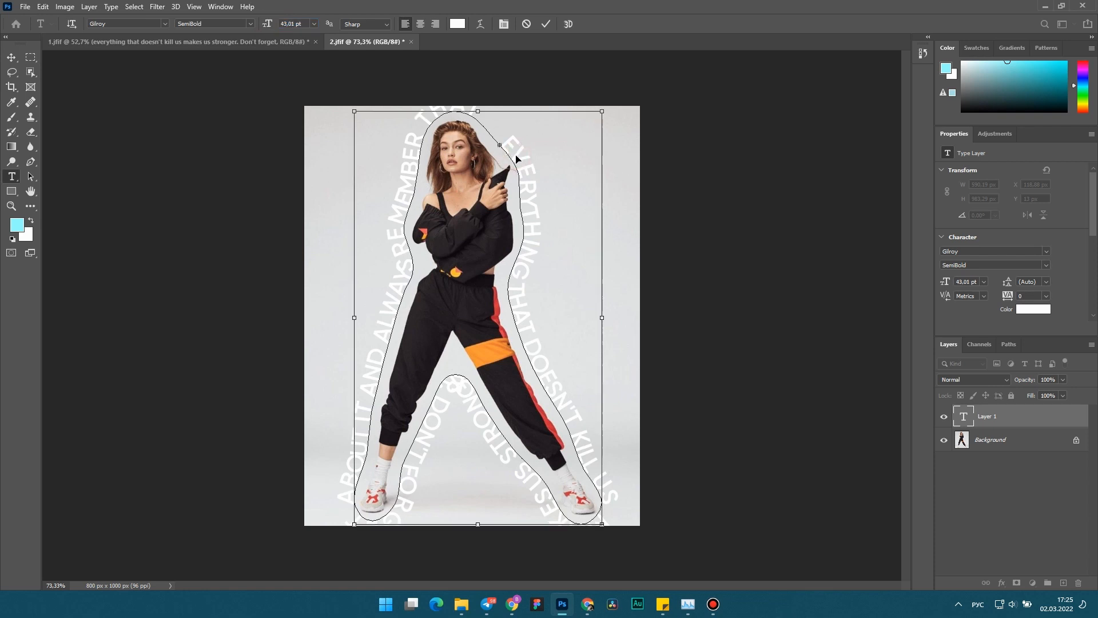
pyautogui.hotkey('ctrl', 'a')
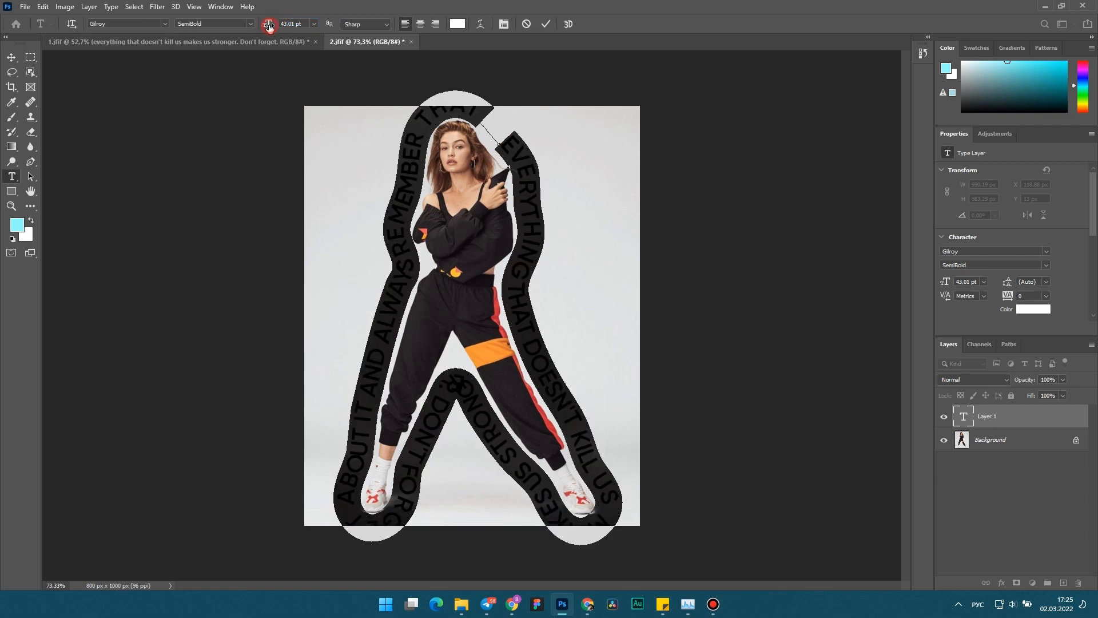
pyautogui.moveTo(268, 26)
pyautogui.mouseDown()
pyautogui.moveTo(255, 28)
pyautogui.moveTo(265, 30)
pyautogui.mouseUp()
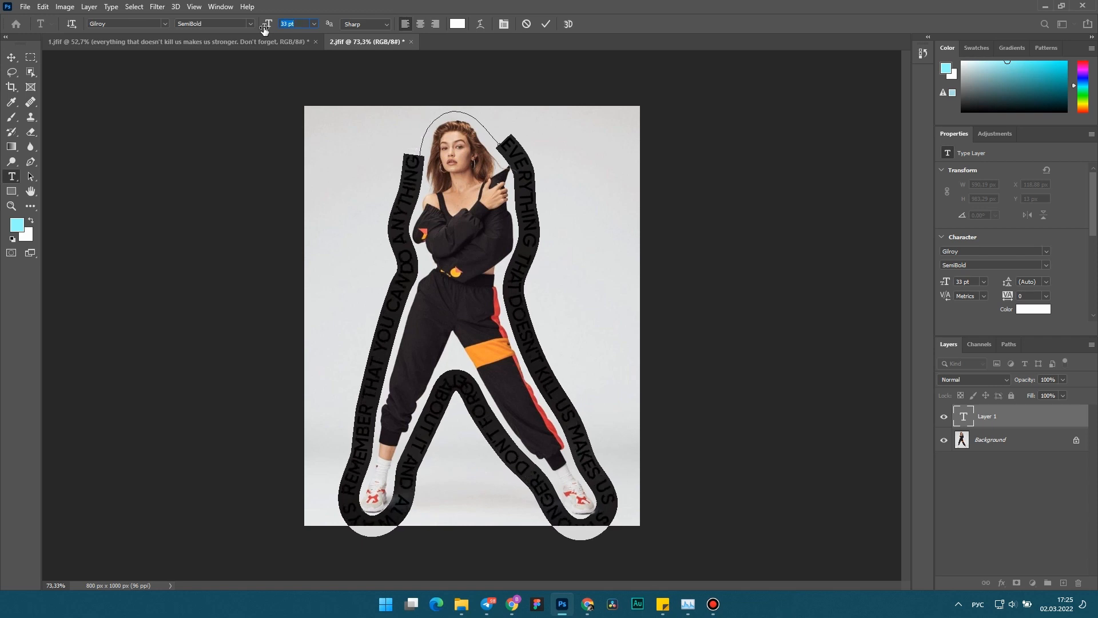
pyautogui.click(407, 178)
pyautogui.hotkey('ctrl', 'Return')
pyautogui.press('v')
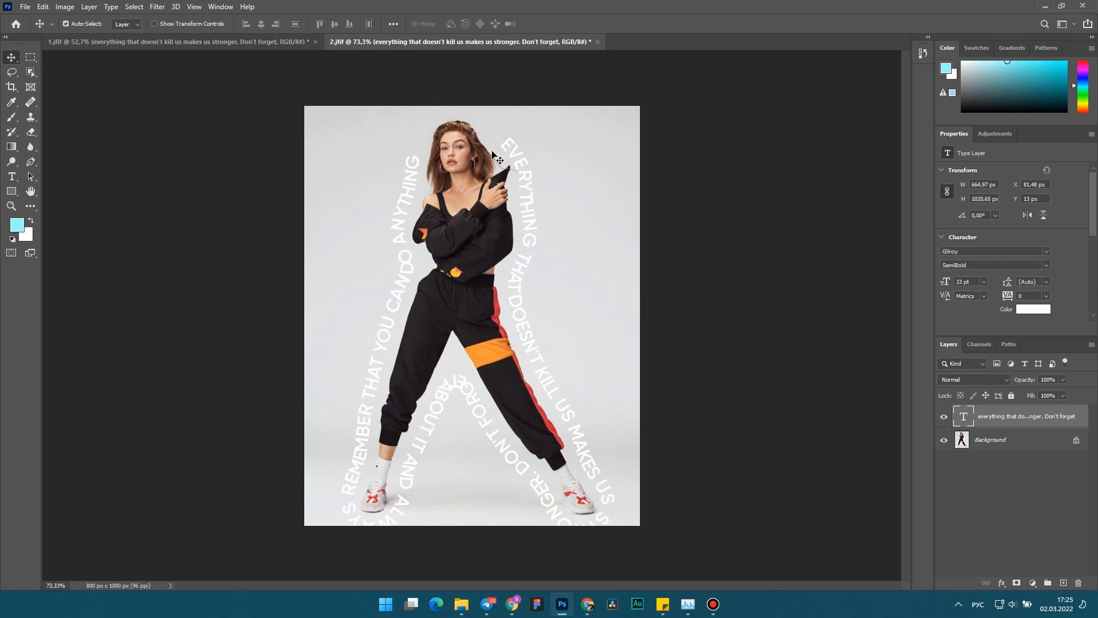
# Step: Switch the text on the path to vertical orientation so its letters stack along the woman's outline
pyautogui.press('t')
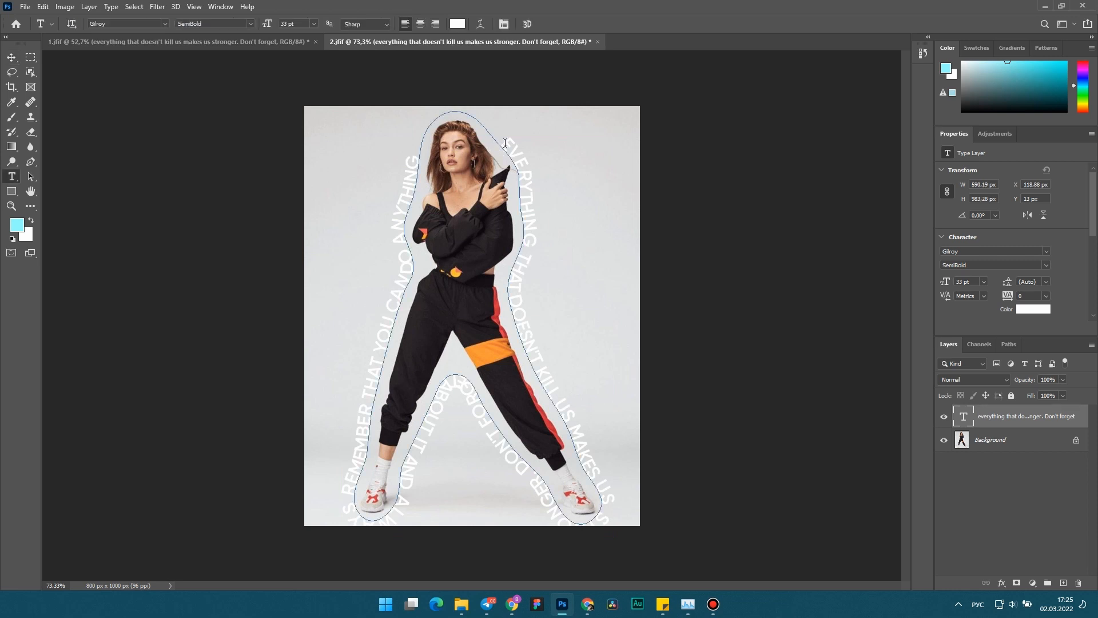
pyautogui.click(72, 24)
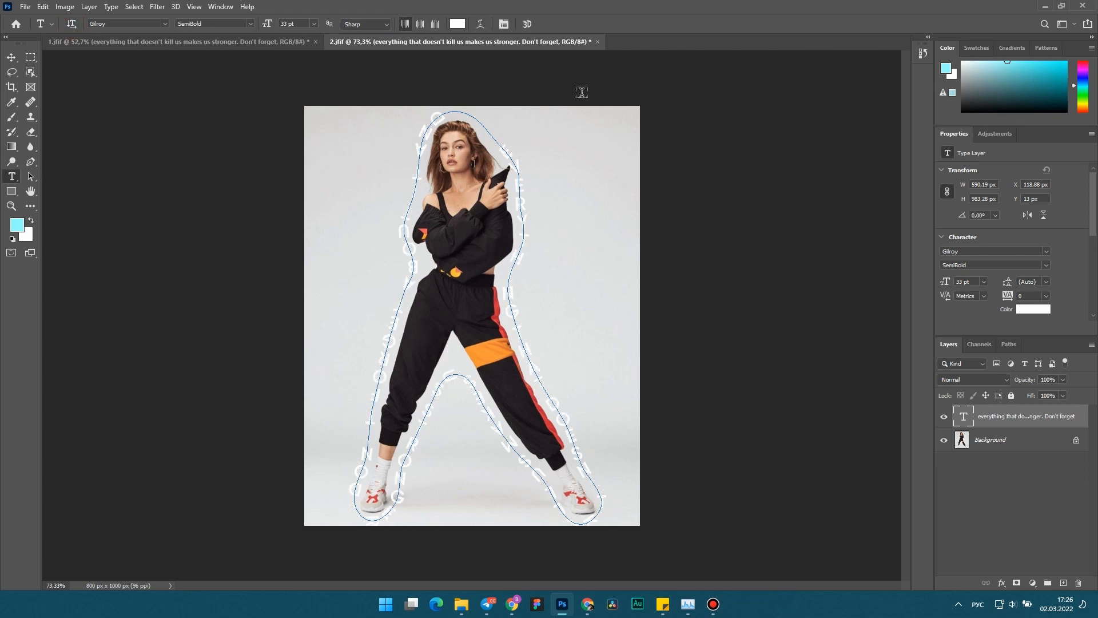
pyautogui.click(11, 59)
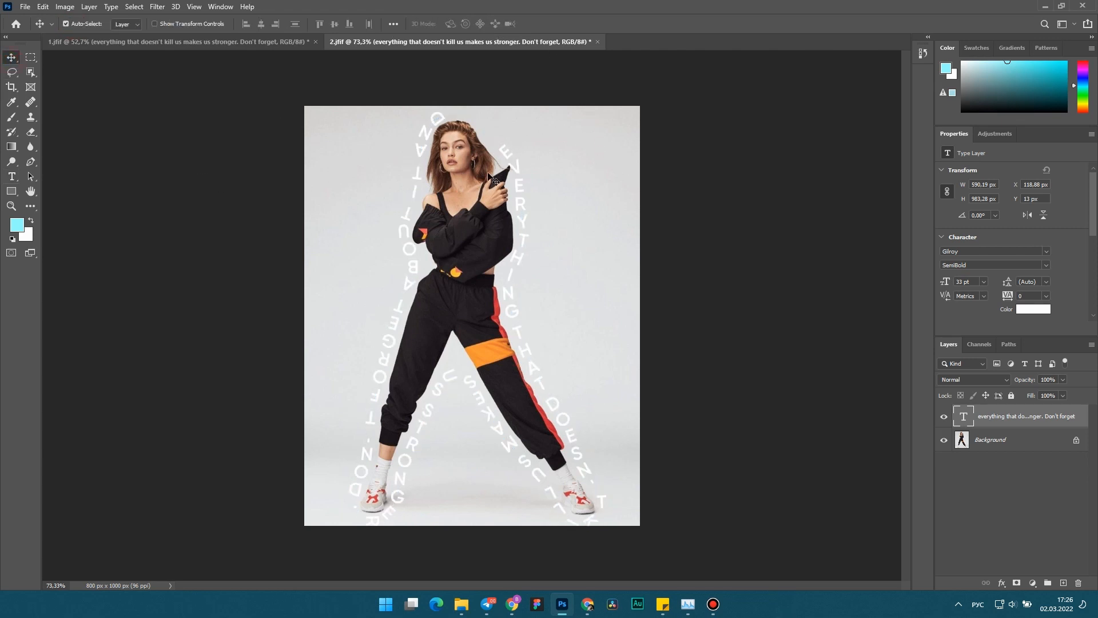
pyautogui.scroll(-2, 601, 216)
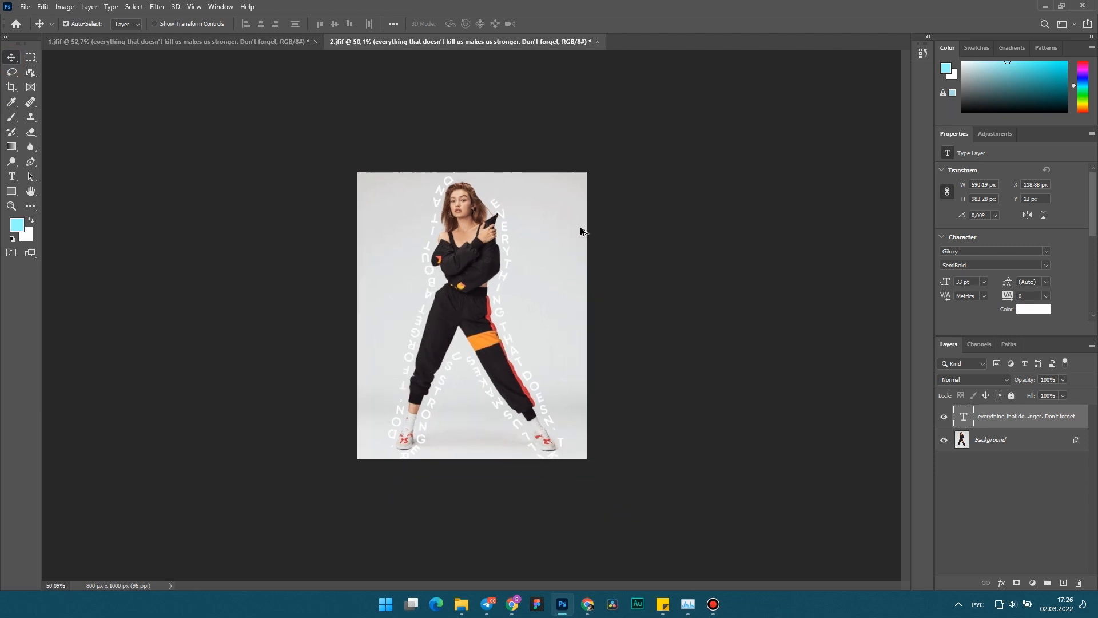
pyautogui.scroll(1, 572, 231)
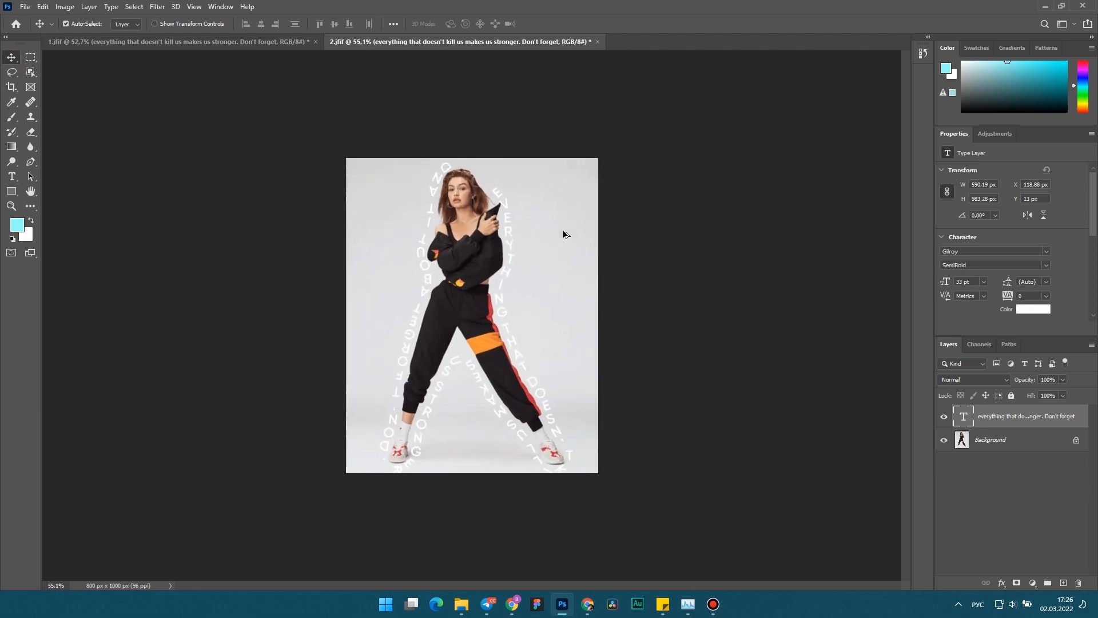
# Step: Add a Drop Shadow and a Gradient Overlay to the path text layer and apply the layer style
pyautogui.click(1084, 419)
pyautogui.doubleClick(1084, 419)
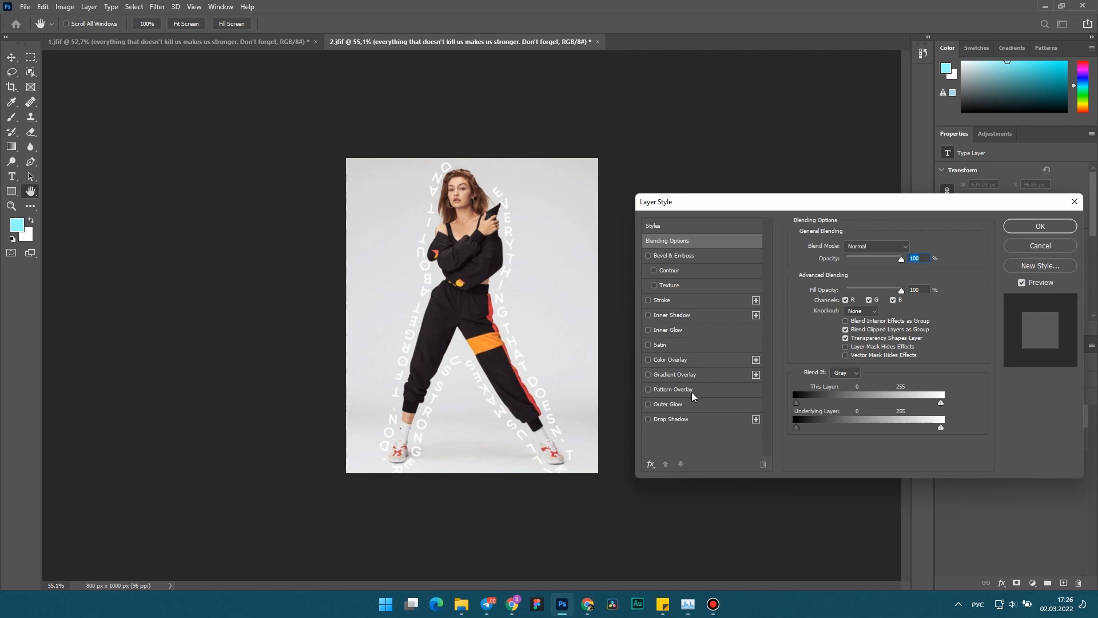
pyautogui.click(649, 420)
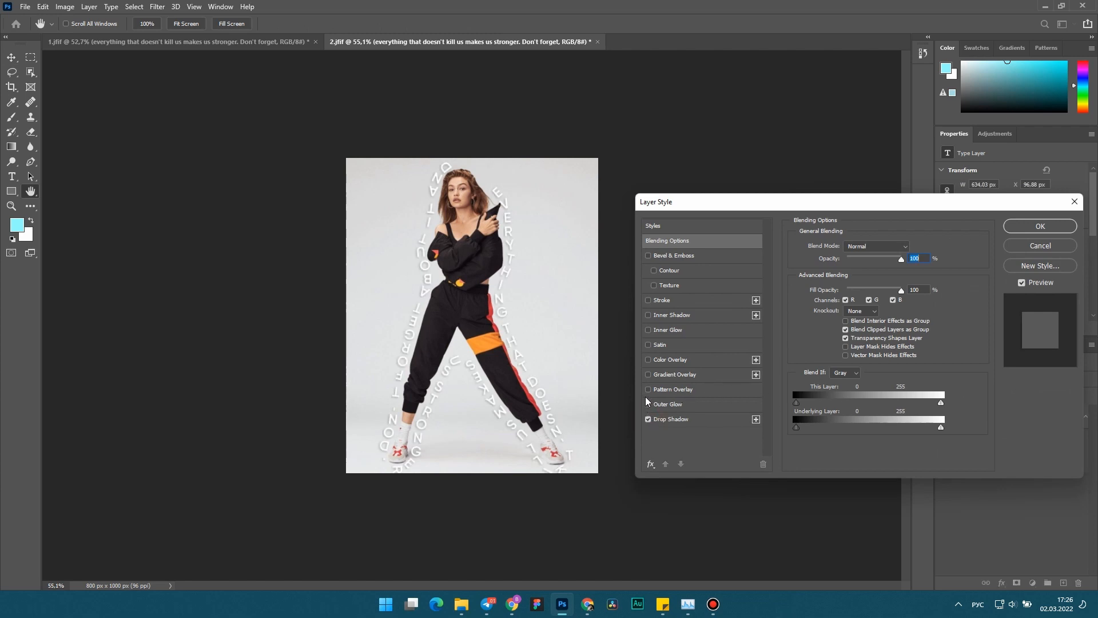
pyautogui.click(649, 376)
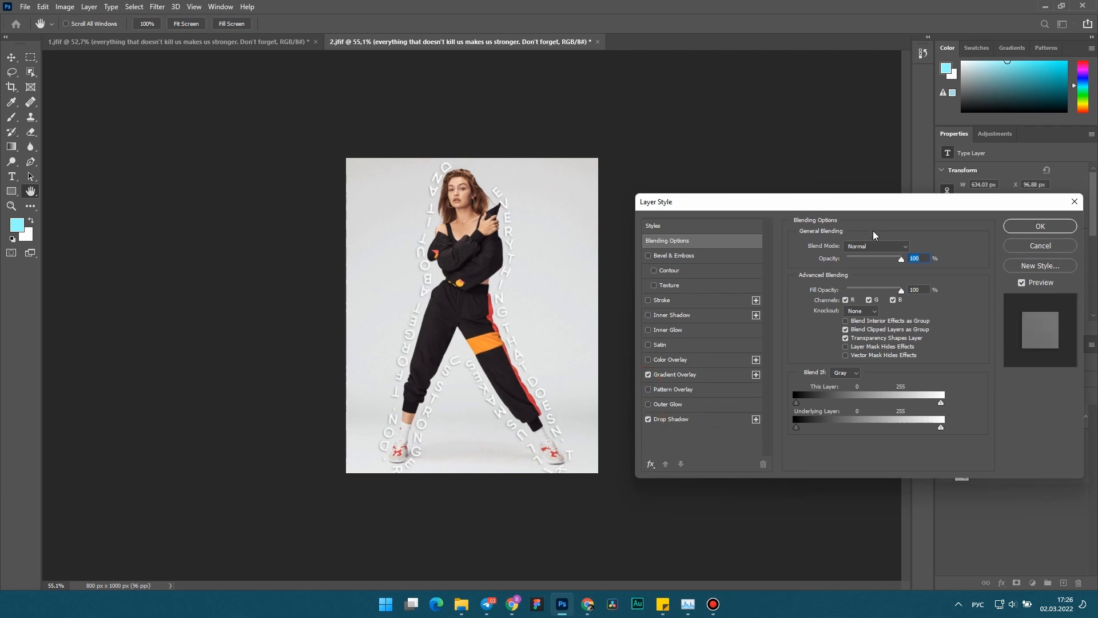
pyautogui.click(1040, 228)
pyautogui.scroll(-1, 537, 281)
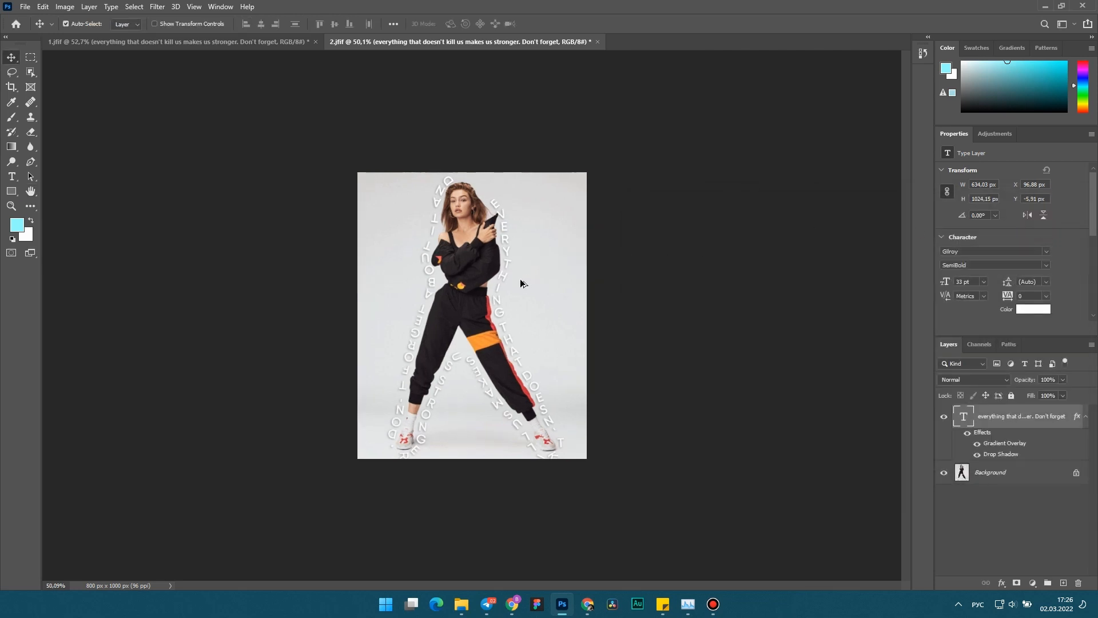
pyautogui.scroll(3, 507, 286)
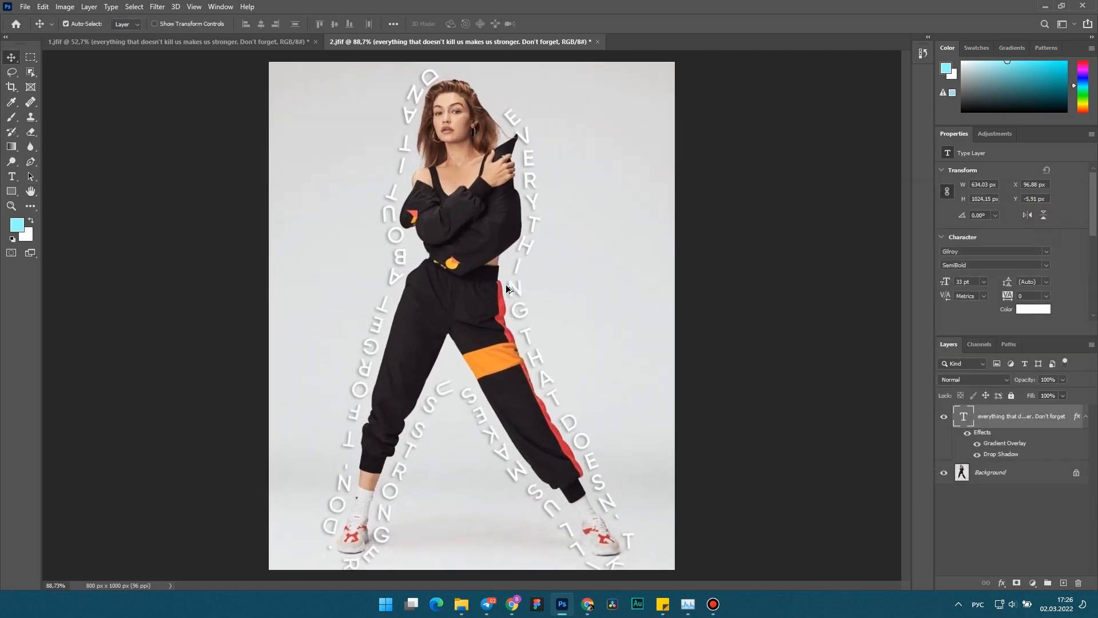
pyautogui.scroll(-1, 505, 284)
pyautogui.scroll(-2, 503, 286)
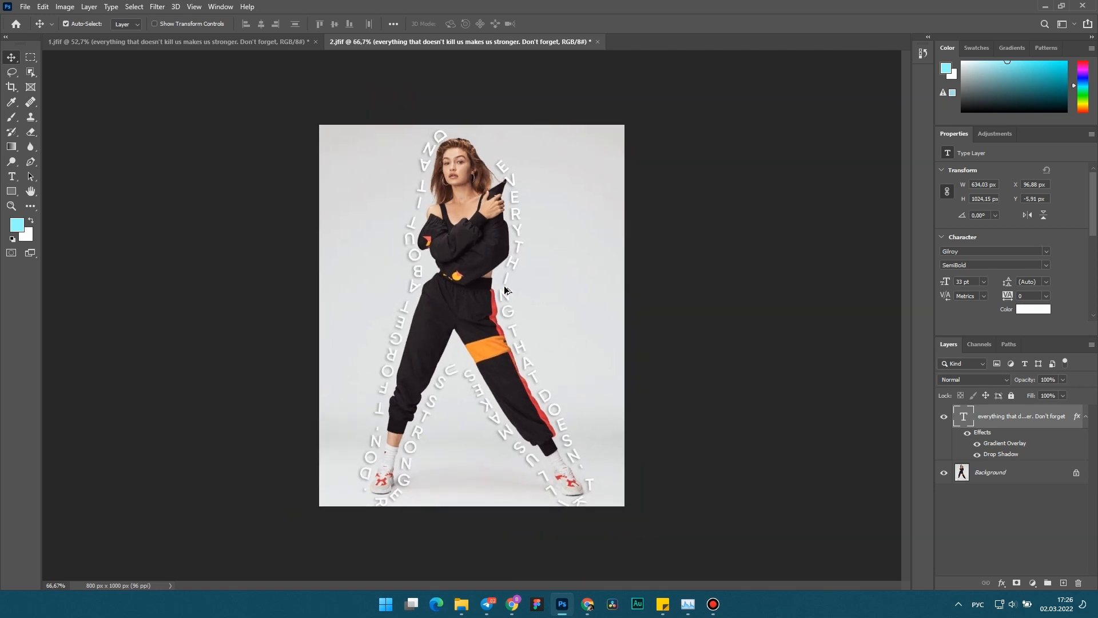
pyautogui.scroll(-1, 505, 290)
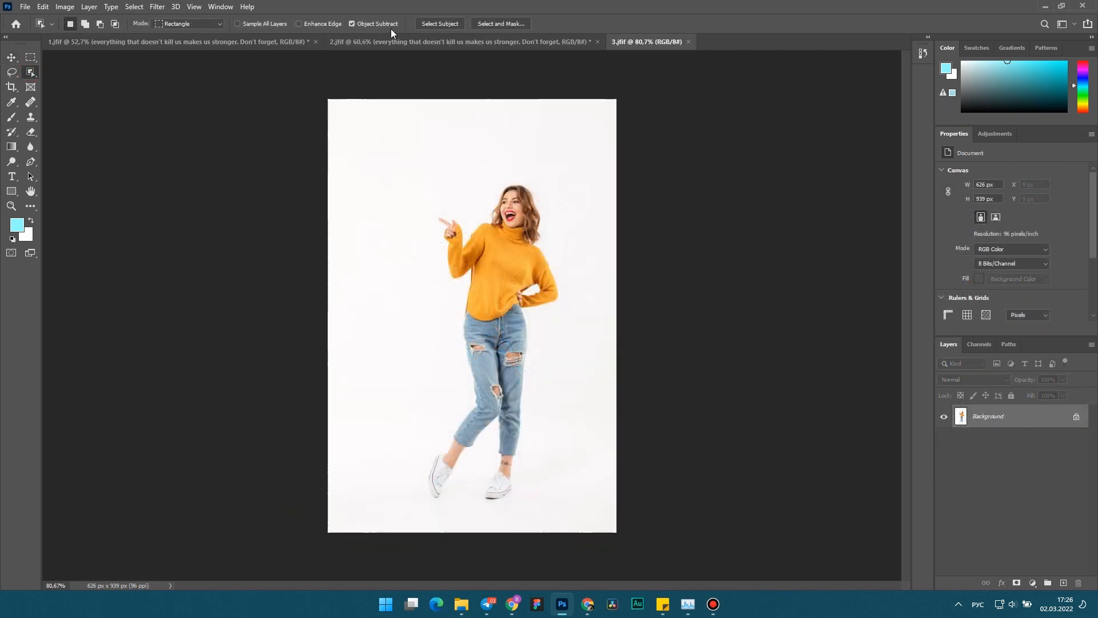
# Step: Select the woman in 3.jfif automatically with Select Subject and check the selection edge around her pointing hand
pyautogui.click(431, 24)
pyautogui.scroll(3, 455, 197)
pyautogui.scroll(6, 459, 203)
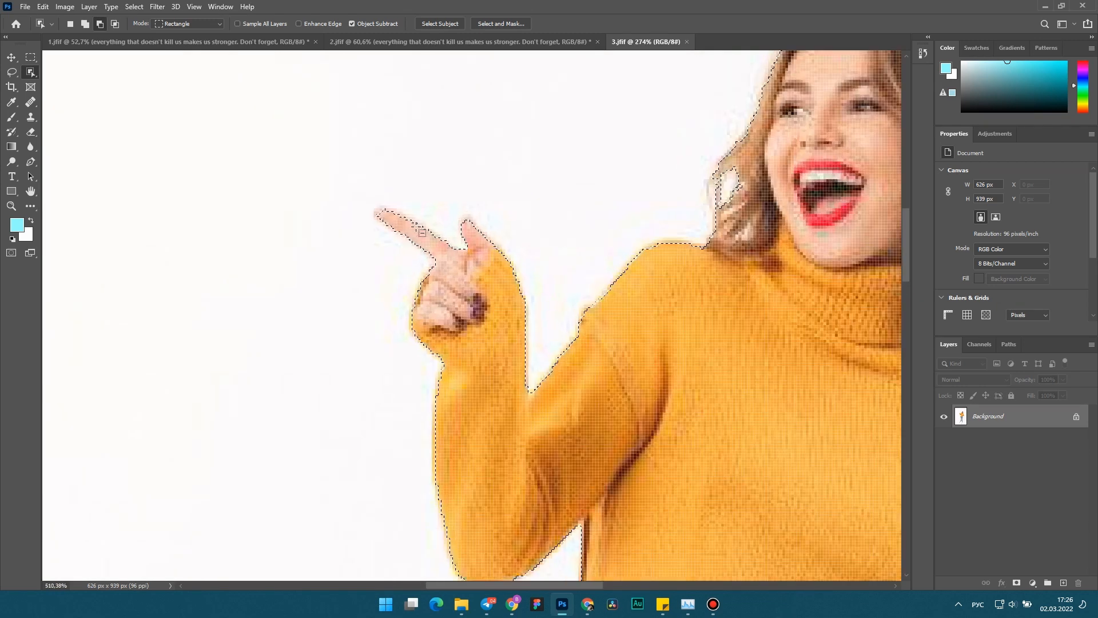
pyautogui.scroll(-7, 422, 231)
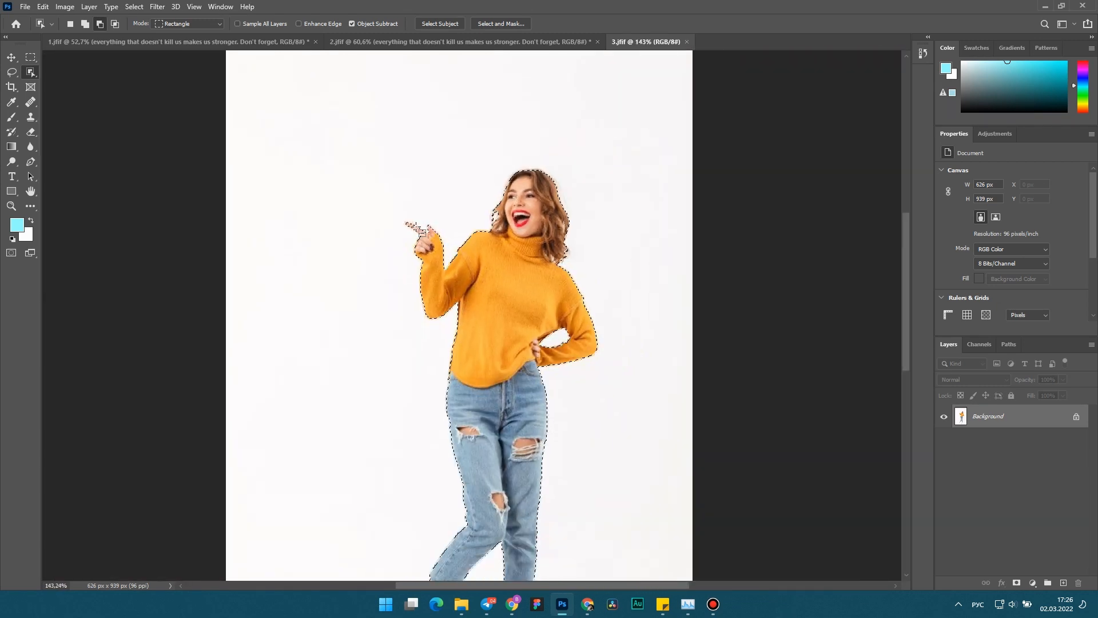
# Step: Try to expand the selection around the woman in the yellow sweater by 50 pixels
pyautogui.click(134, 6)
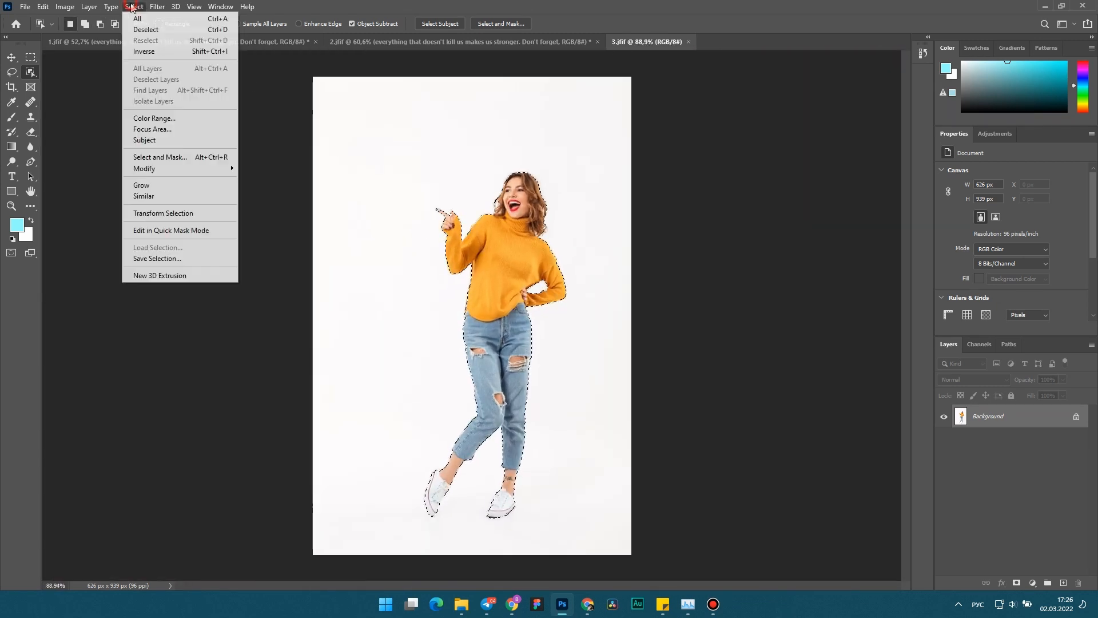
pyautogui.moveTo(142, 169)
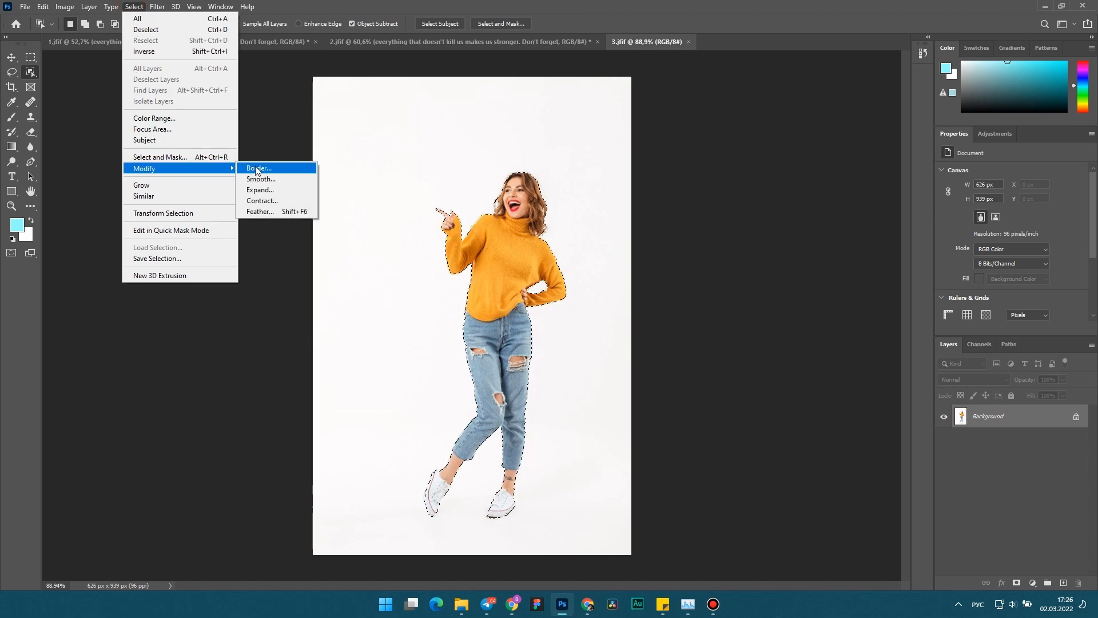
pyautogui.click(262, 191)
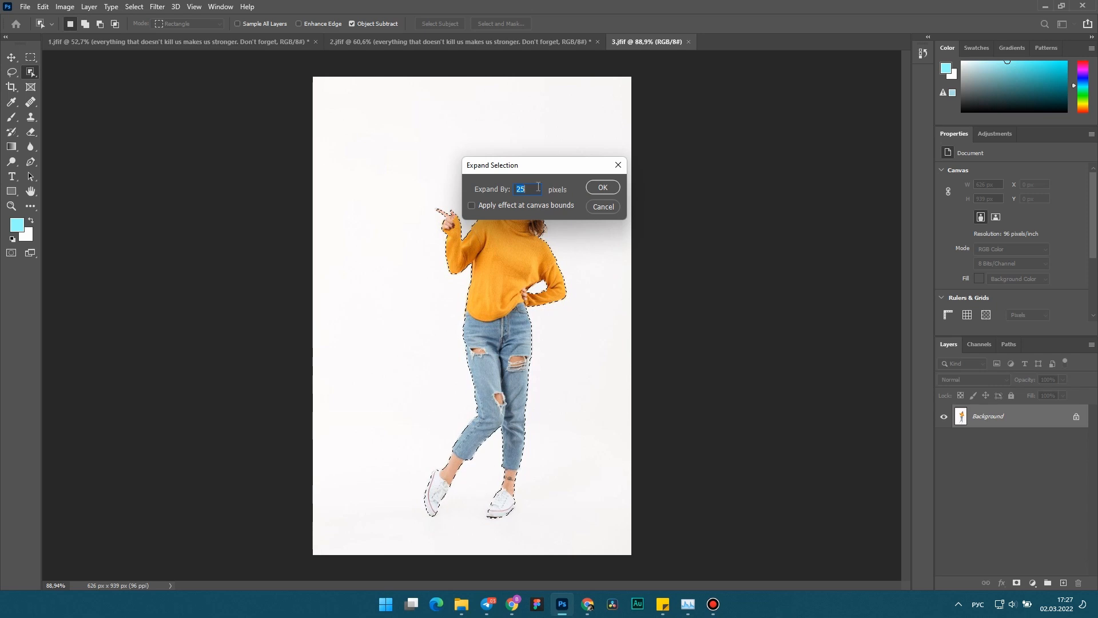
pyautogui.write('50')
pyautogui.click(592, 189)
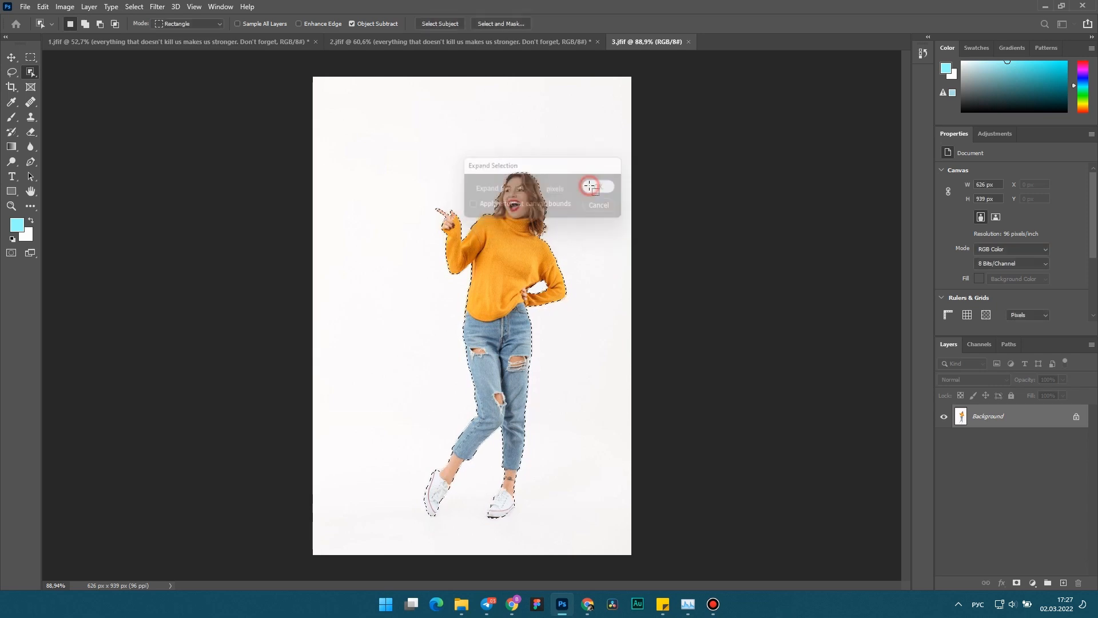
pyautogui.hotkey('ctrl', 'z')
# Step: Expand the selection around the woman in the yellow sweater by 30 pixels
pyautogui.click(134, 7)
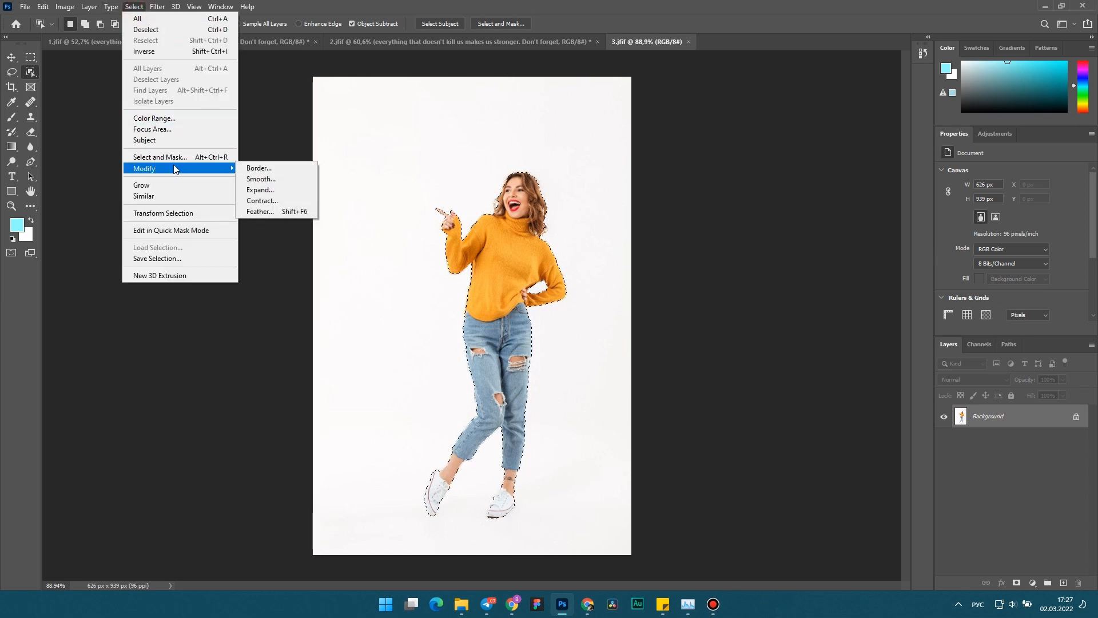
pyautogui.click(265, 186)
pyautogui.write('30')
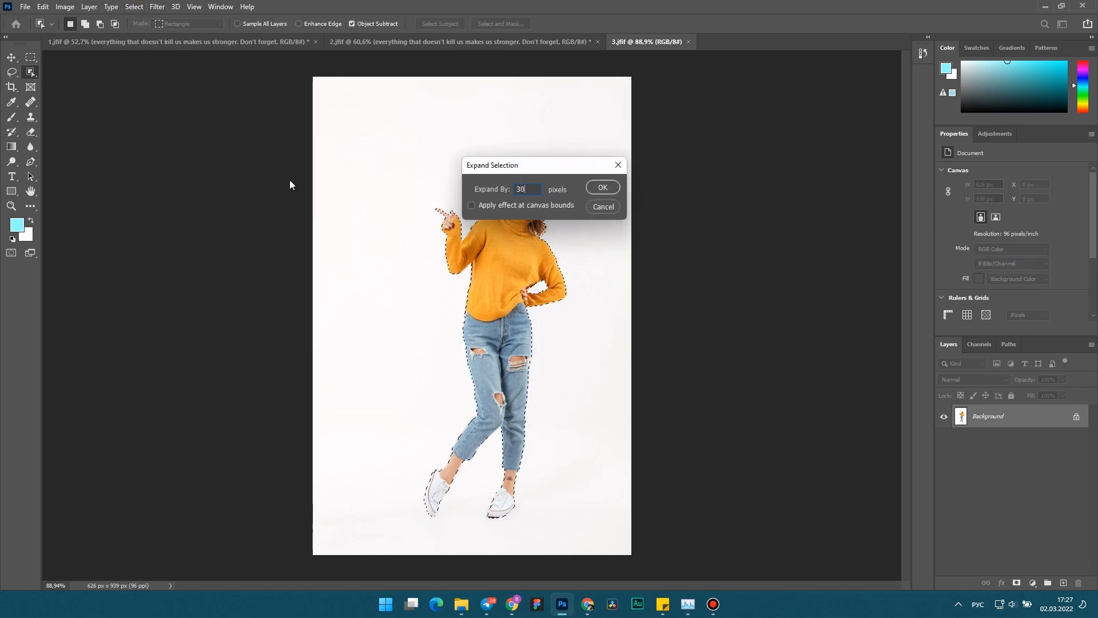
pyautogui.click(603, 187)
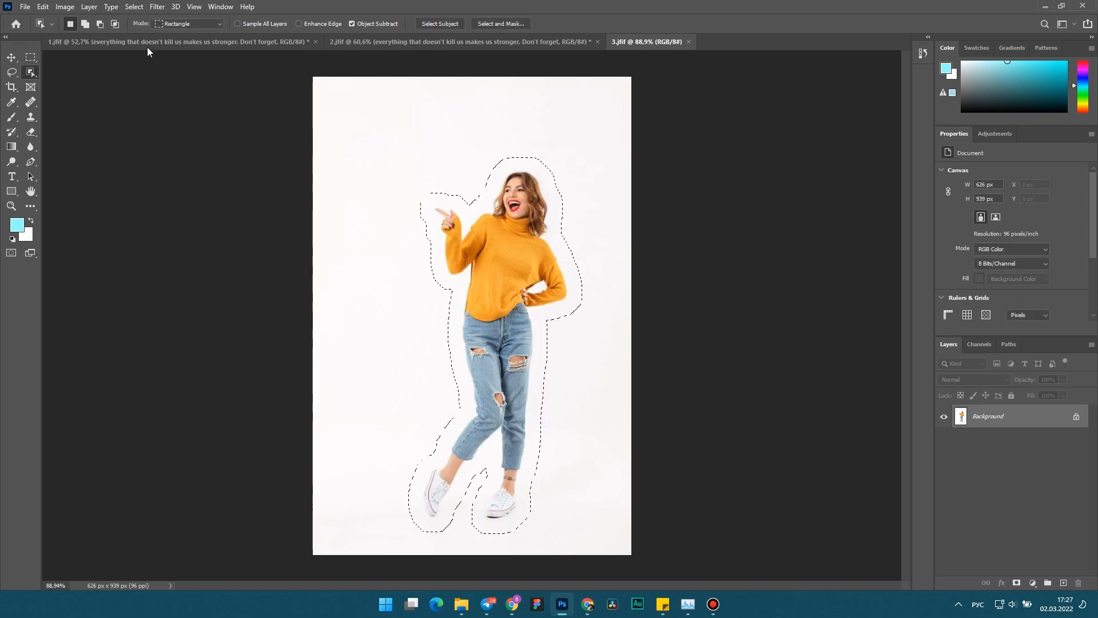
# Step: Smooth the expanded selection around the woman in the yellow sweater with a sample radius of 50 pixels
pyautogui.click(134, 7)
pyautogui.moveTo(158, 168)
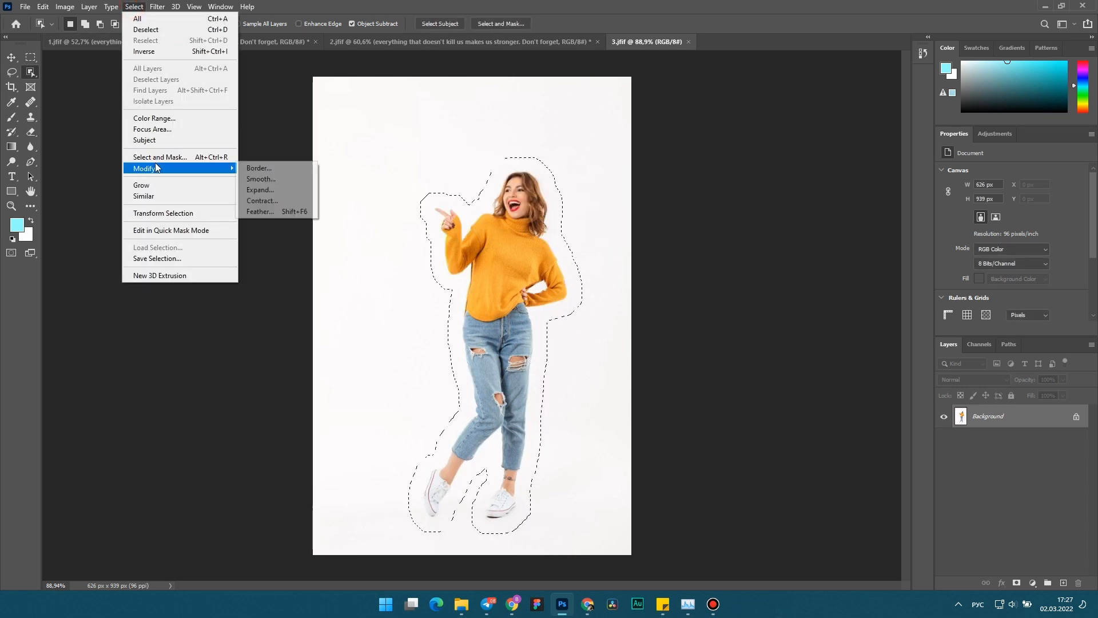
pyautogui.click(263, 178)
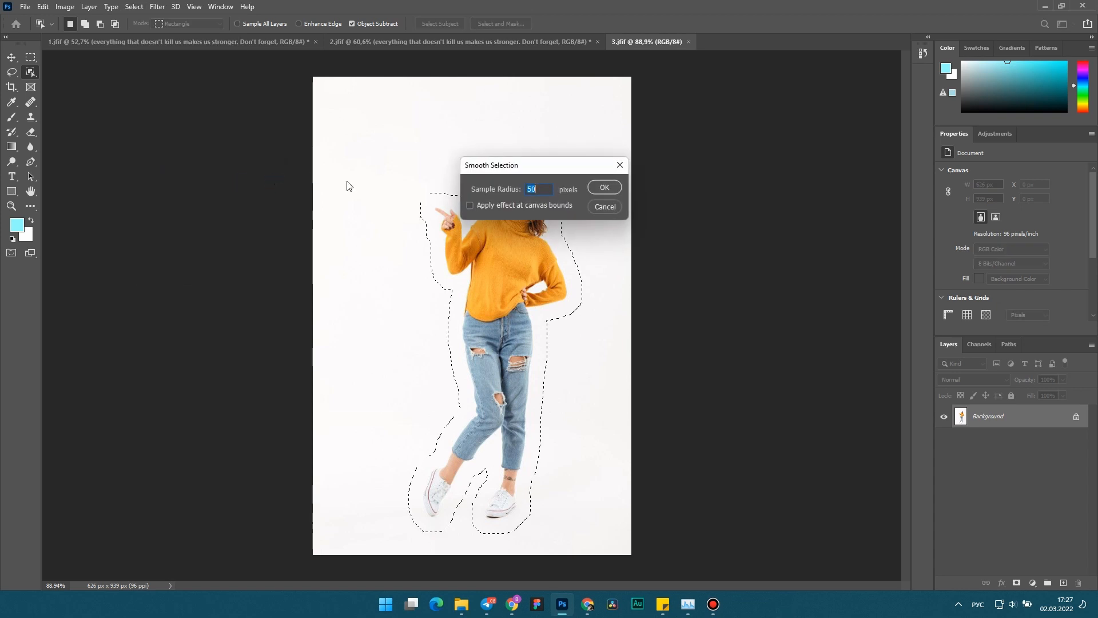
pyautogui.click(605, 188)
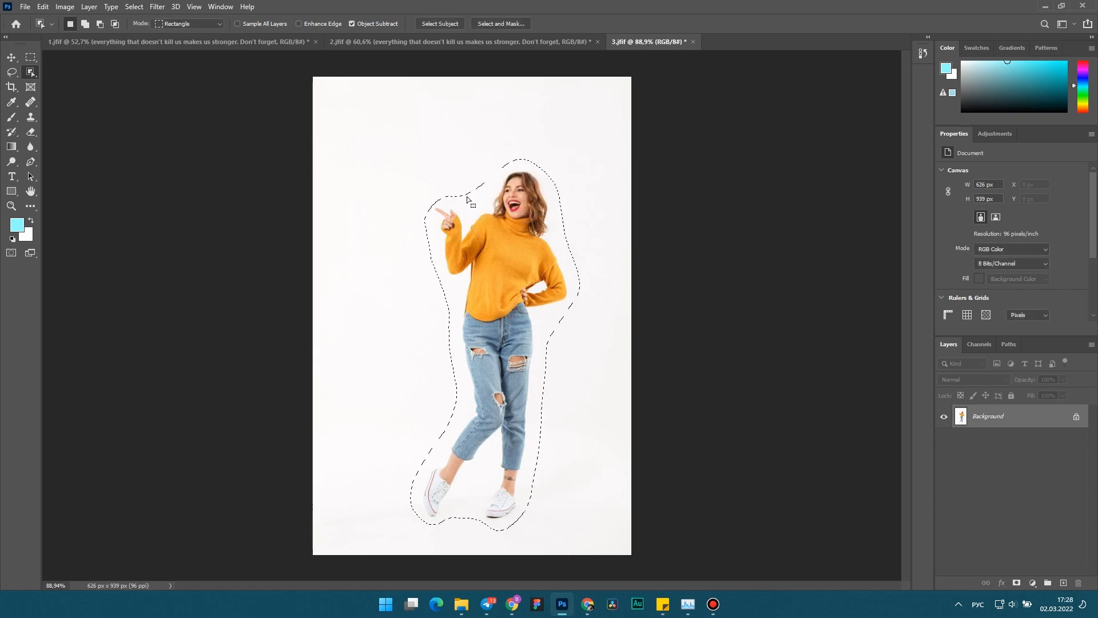
# Step: Convert the smoothed selection around the woman into a work path
pyautogui.rightClick(466, 196)
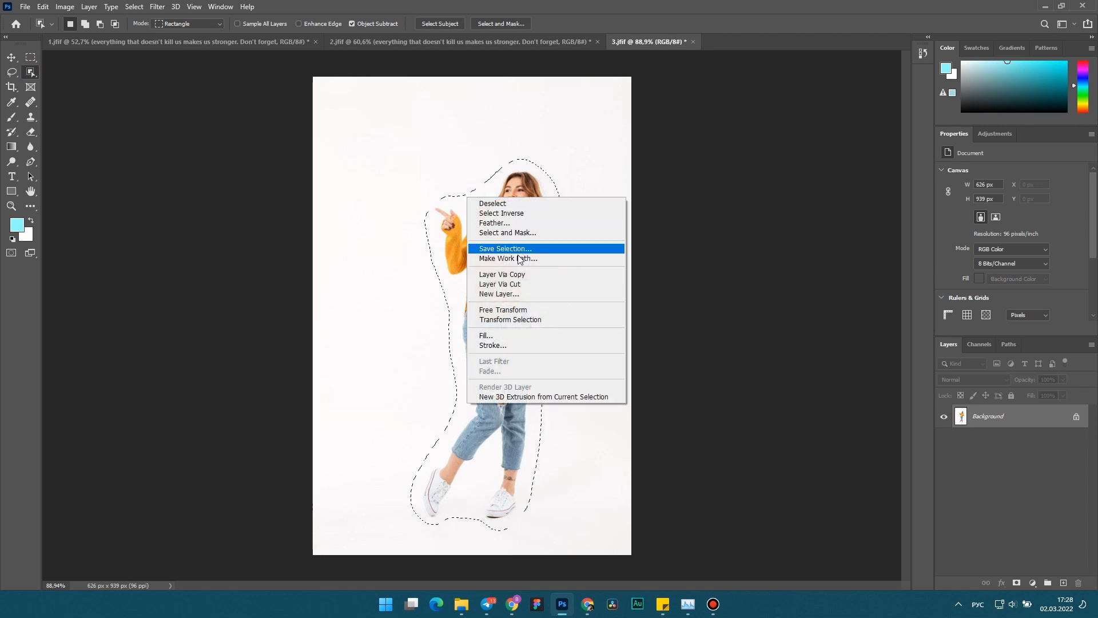
pyautogui.click(516, 258)
pyautogui.click(597, 187)
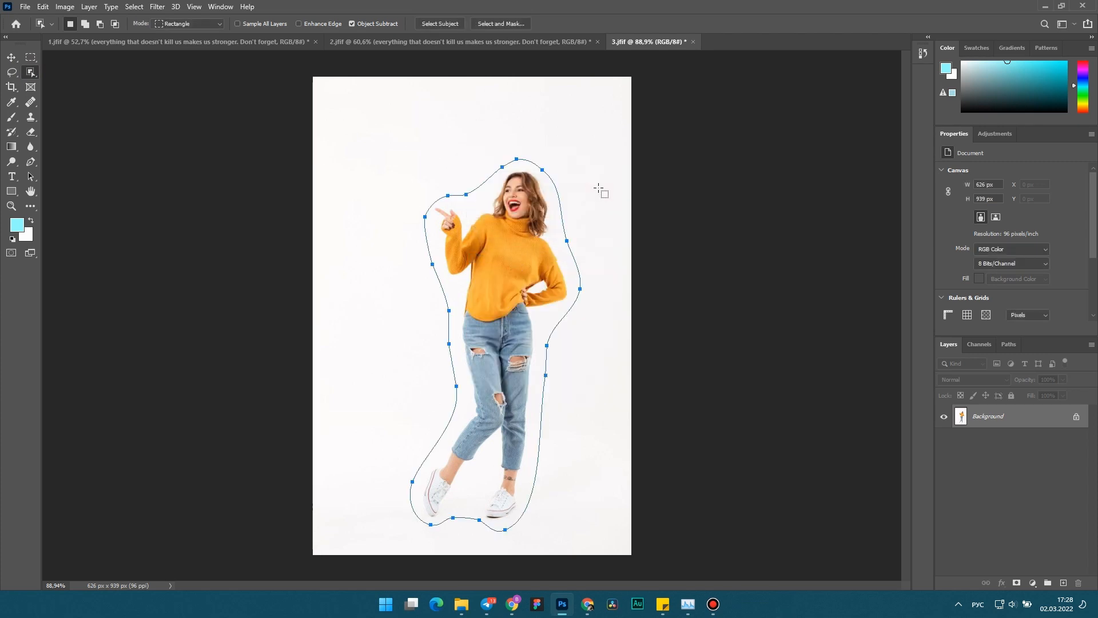
# Step: Fill the inside of the woman's path with the copied "Everything that doesn't kill us makes us stronger" text and commit it
pyautogui.click(12, 177)
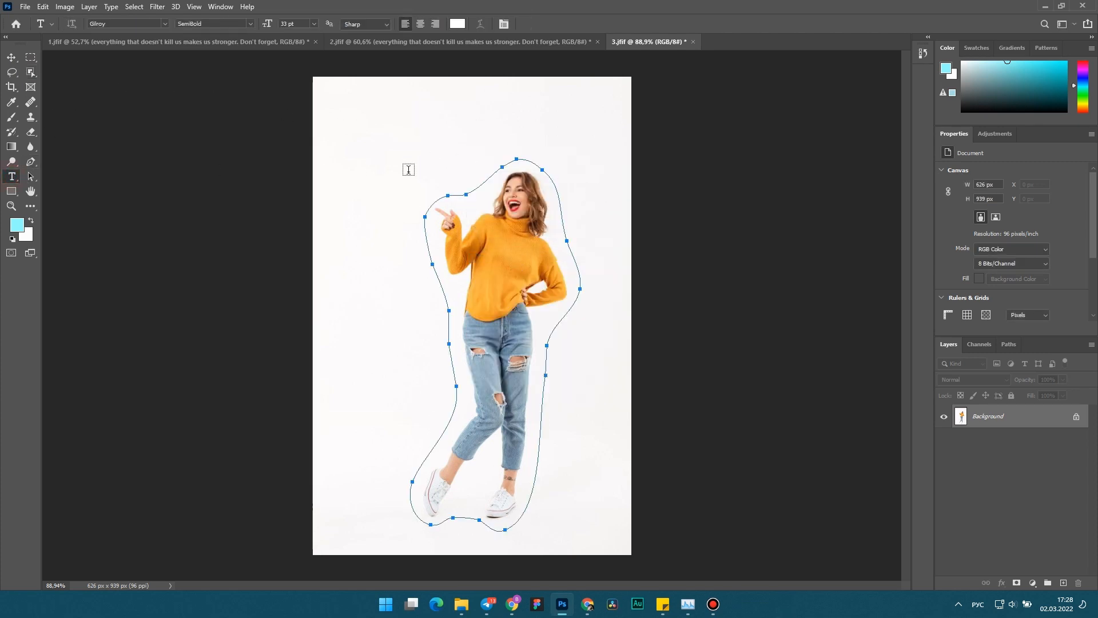
pyautogui.click(489, 186)
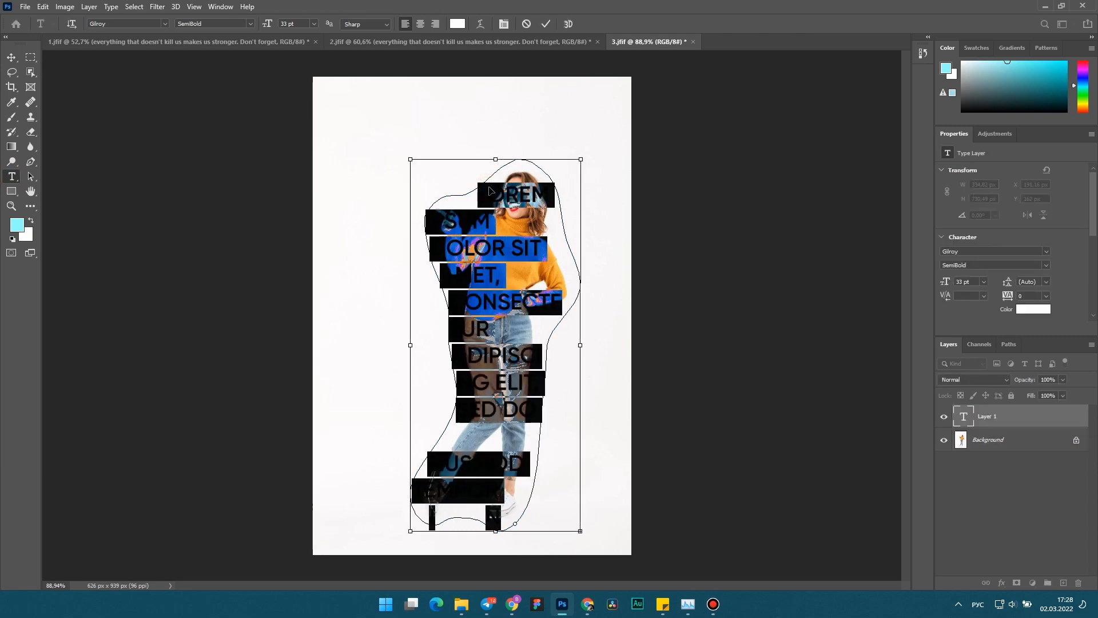
pyautogui.hotkey('ctrl', 'v')
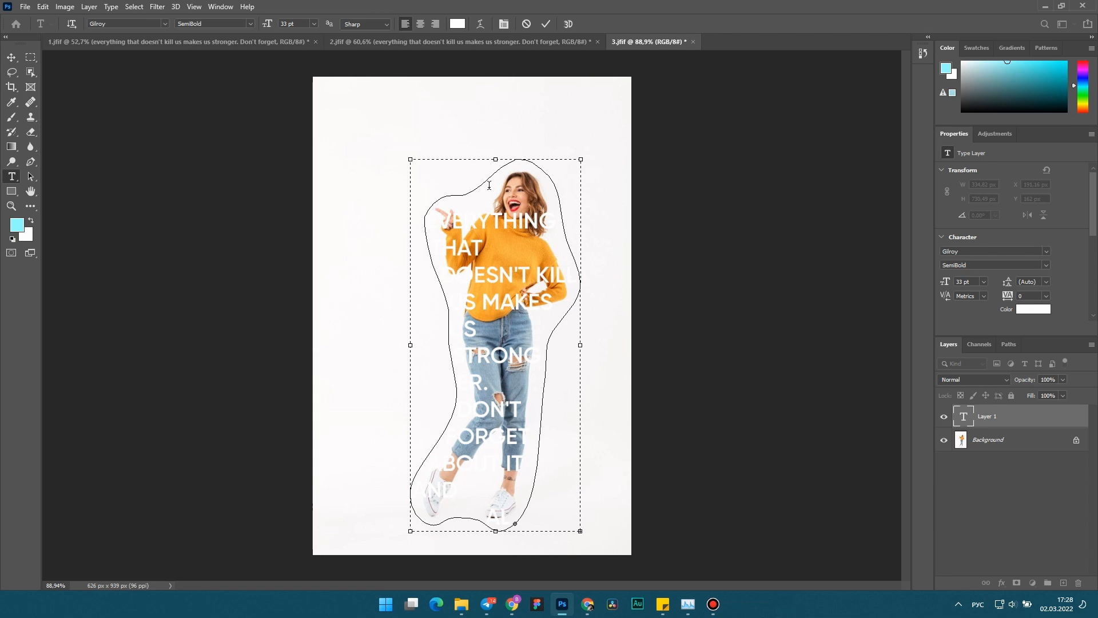
pyautogui.click(546, 24)
pyautogui.press('v')
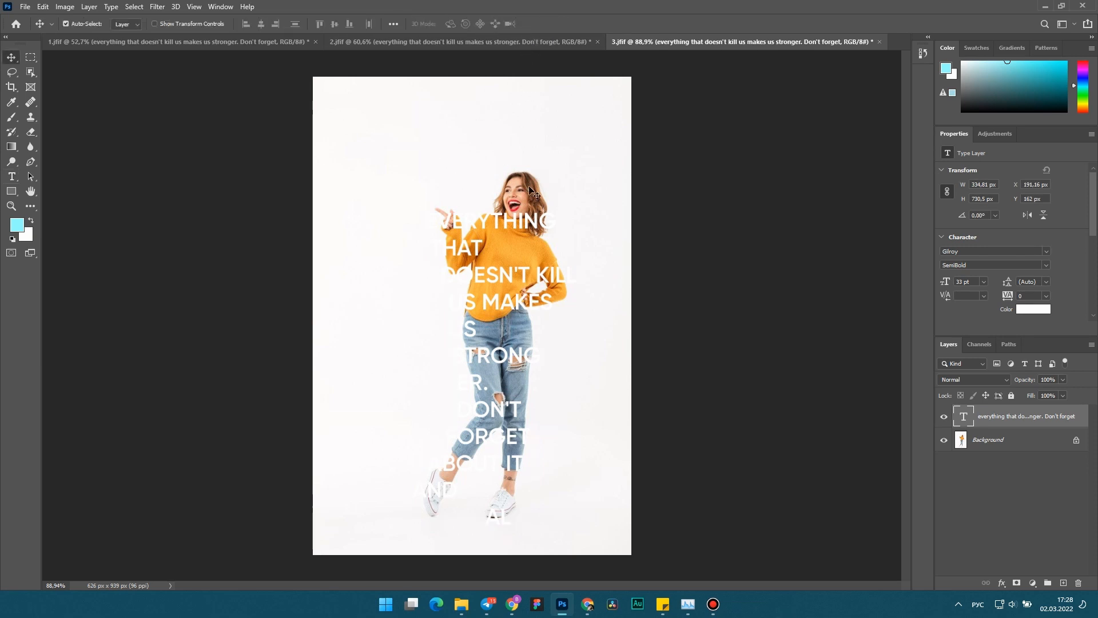
# Step: Add a Drop Shadow and a Gradient Overlay to the text layer in 3.jfif and apply the layer style
pyautogui.scroll(-1, 517, 204)
pyautogui.scroll(2, 517, 204)
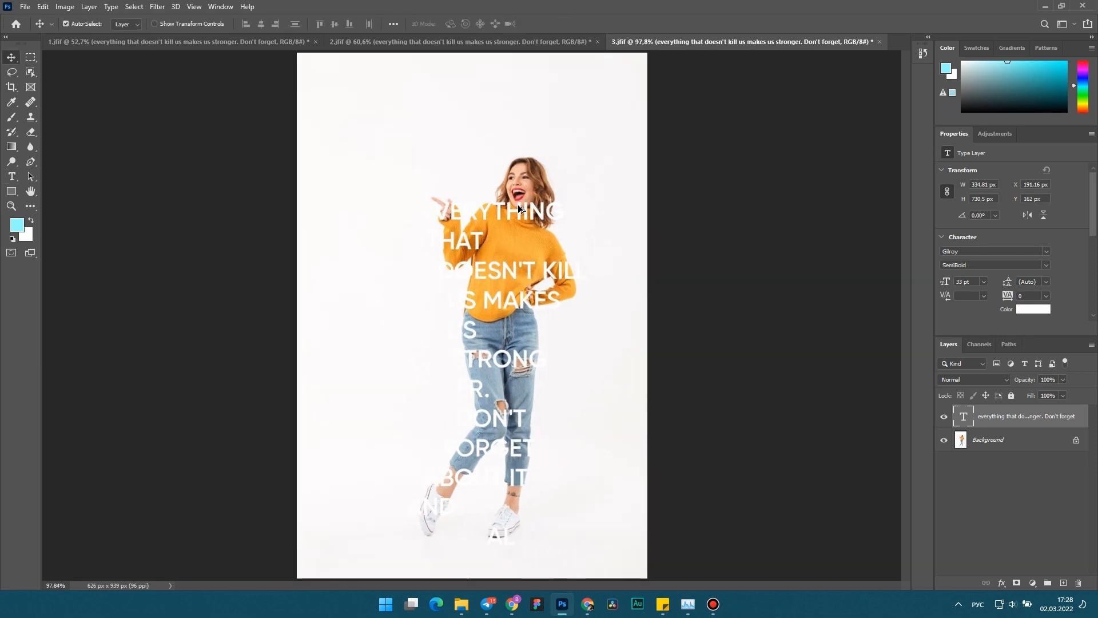
pyautogui.doubleClick(1085, 429)
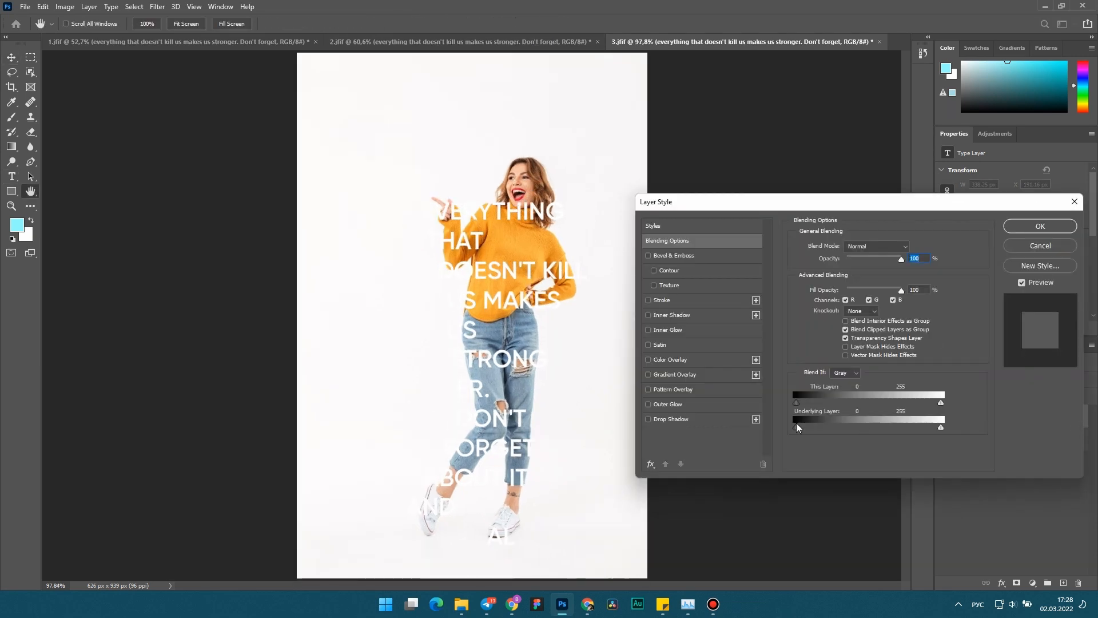
pyautogui.click(649, 420)
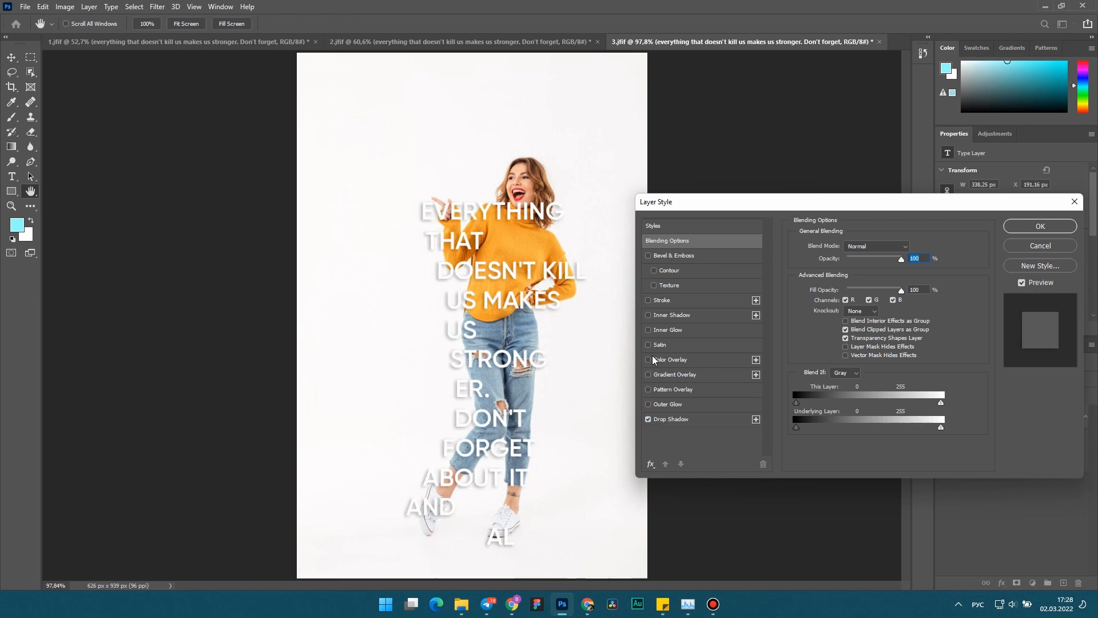
pyautogui.click(649, 374)
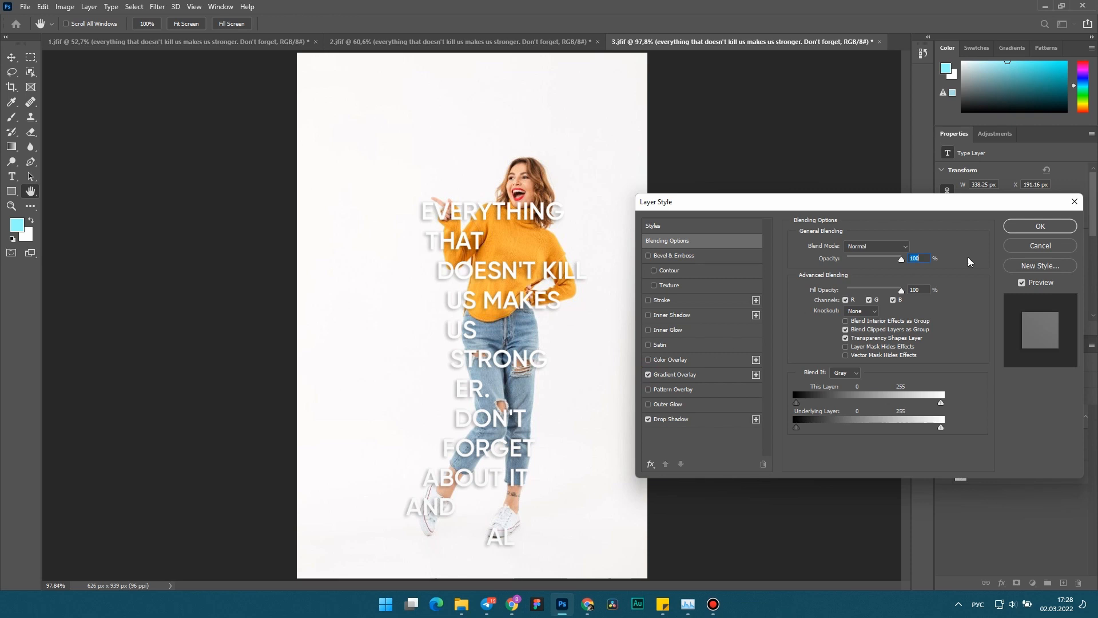
pyautogui.click(1041, 229)
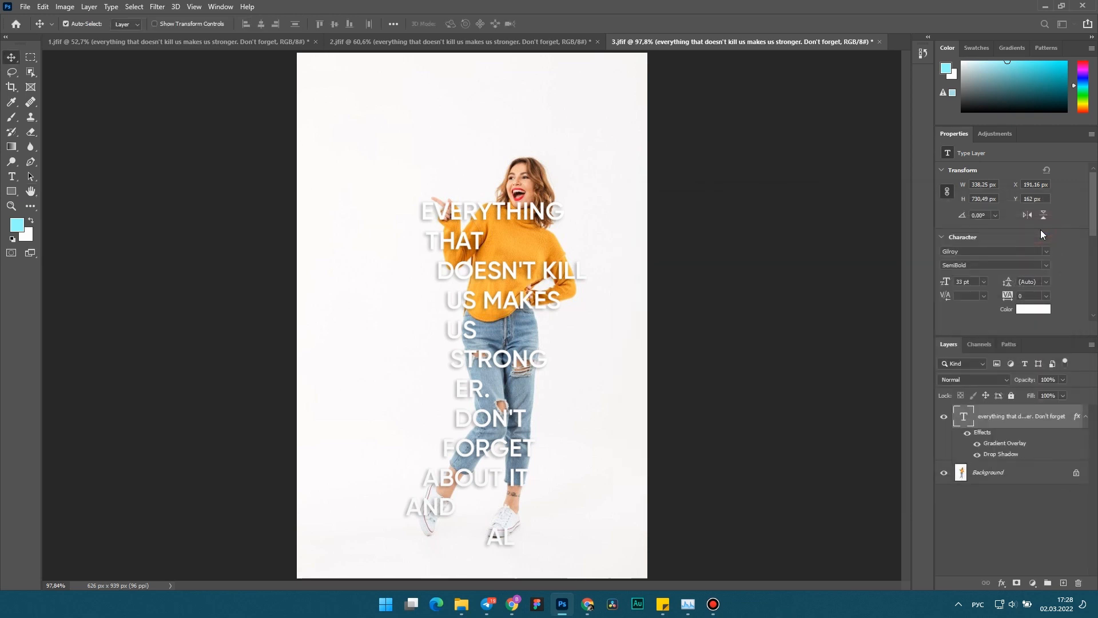
# Step: Duplicate the Background layer and move the copy above the text layer
pyautogui.scroll(-3, 504, 271)
pyautogui.scroll(4, 504, 275)
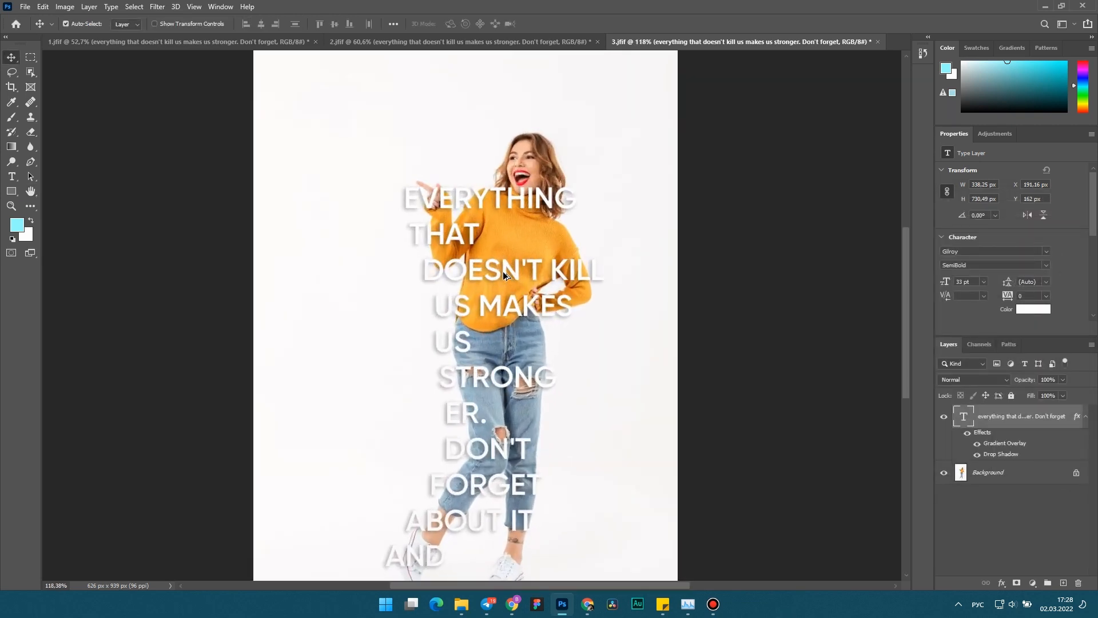
pyautogui.moveTo(1025, 481); pyautogui.dragTo(1063, 582)
pyautogui.moveTo(1017, 474); pyautogui.dragTo(1025, 414)
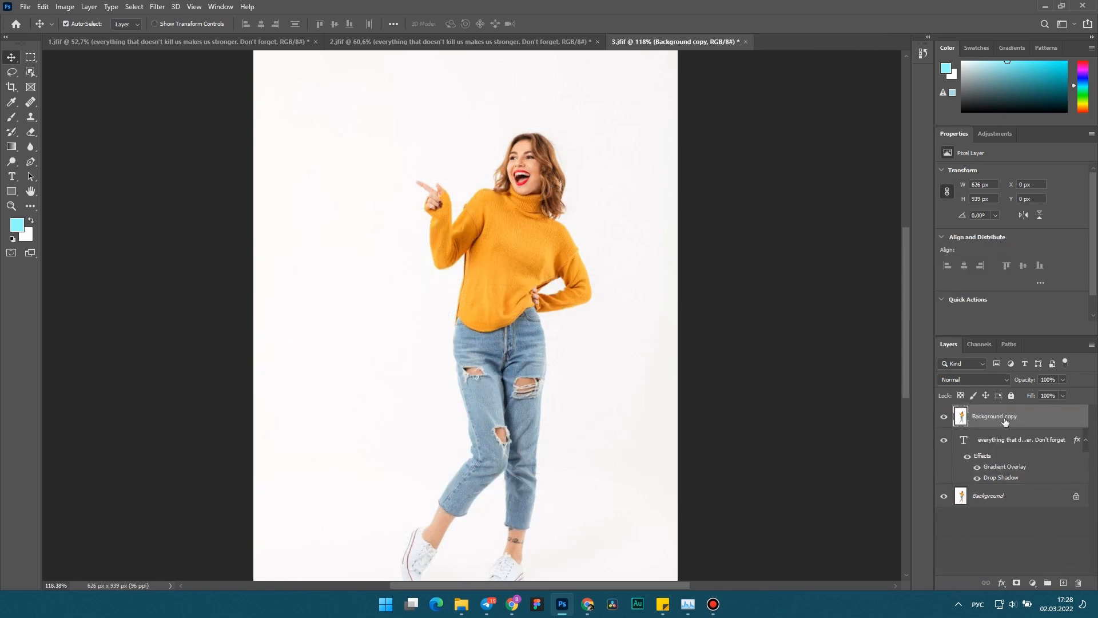
# Step: Cut the woman out of the copied layer using Select Subject and Select and Mask with Decontaminate Colors, output to a new layer with layer mask
pyautogui.hotkey('ctrl', '0')
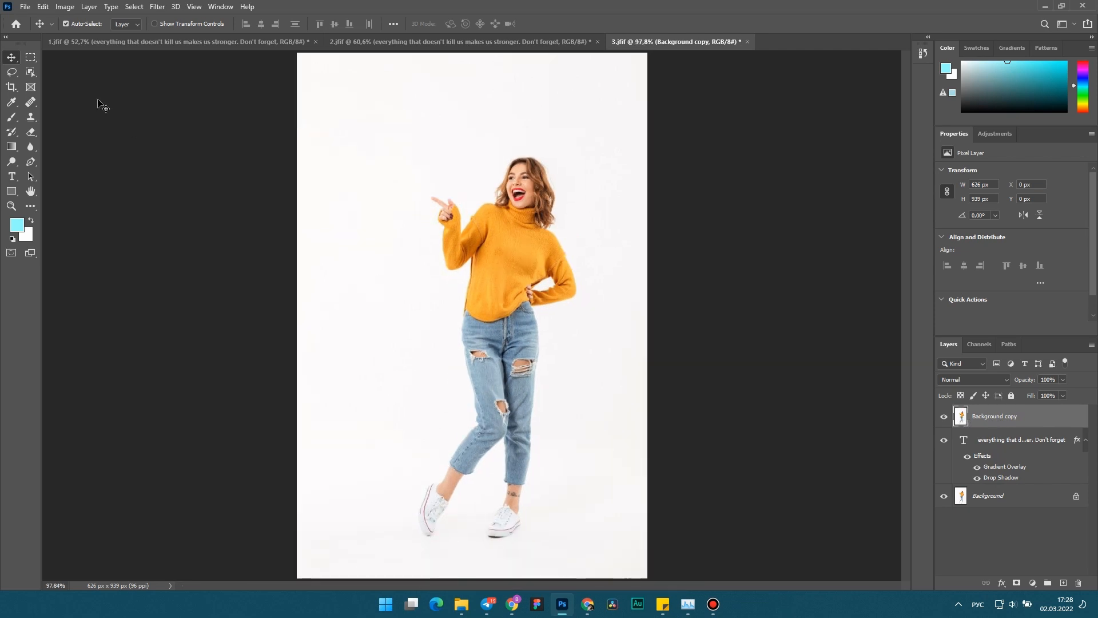
pyautogui.click(31, 73)
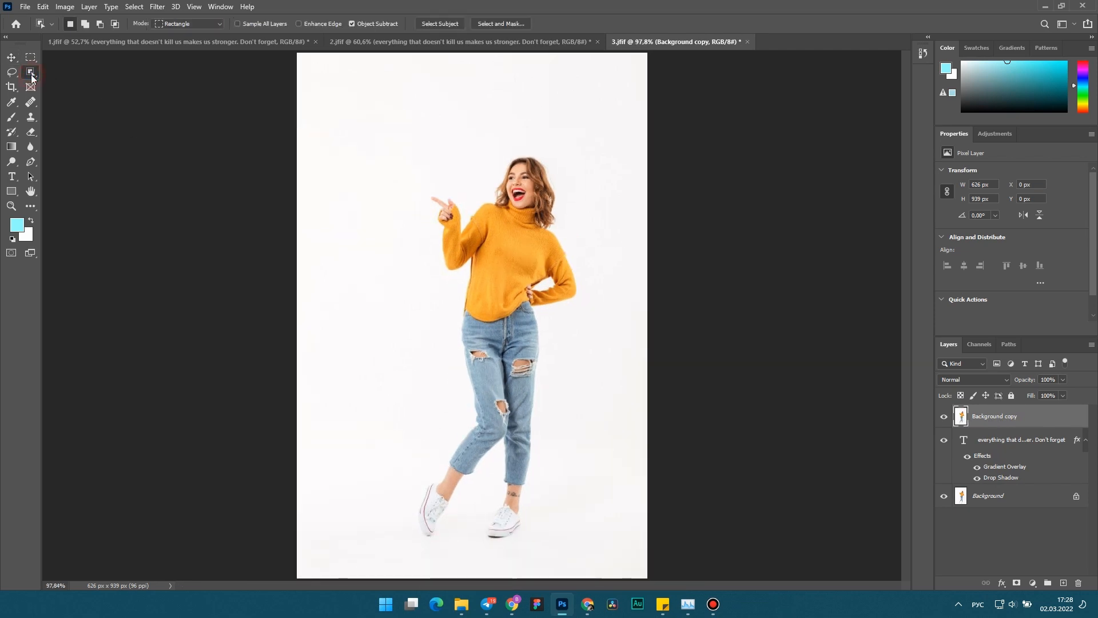
pyautogui.click(435, 23)
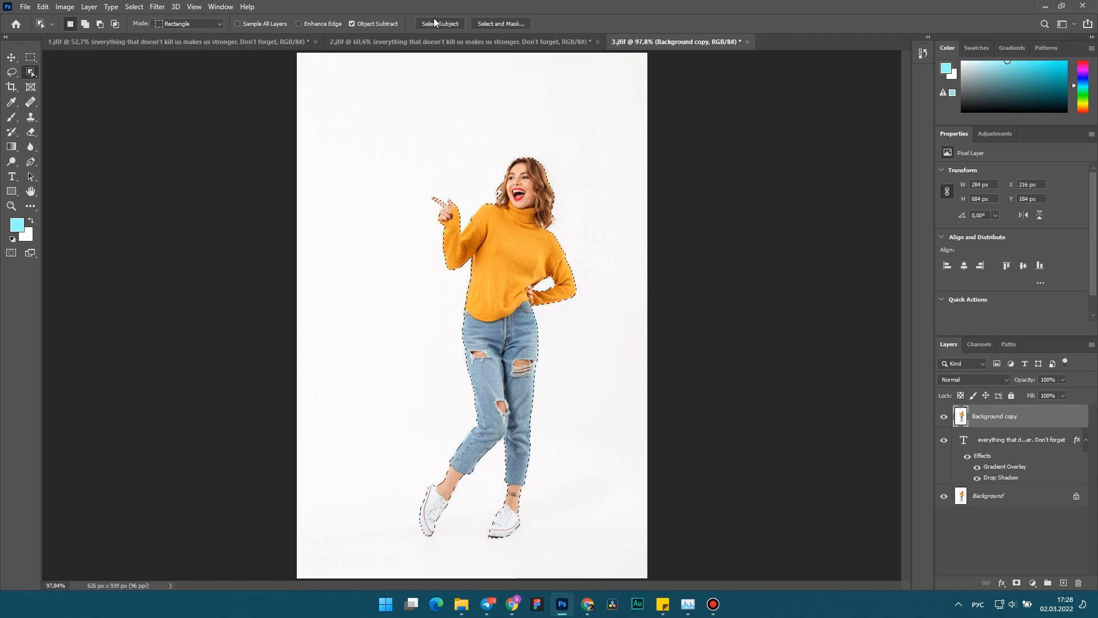
pyautogui.click(485, 25)
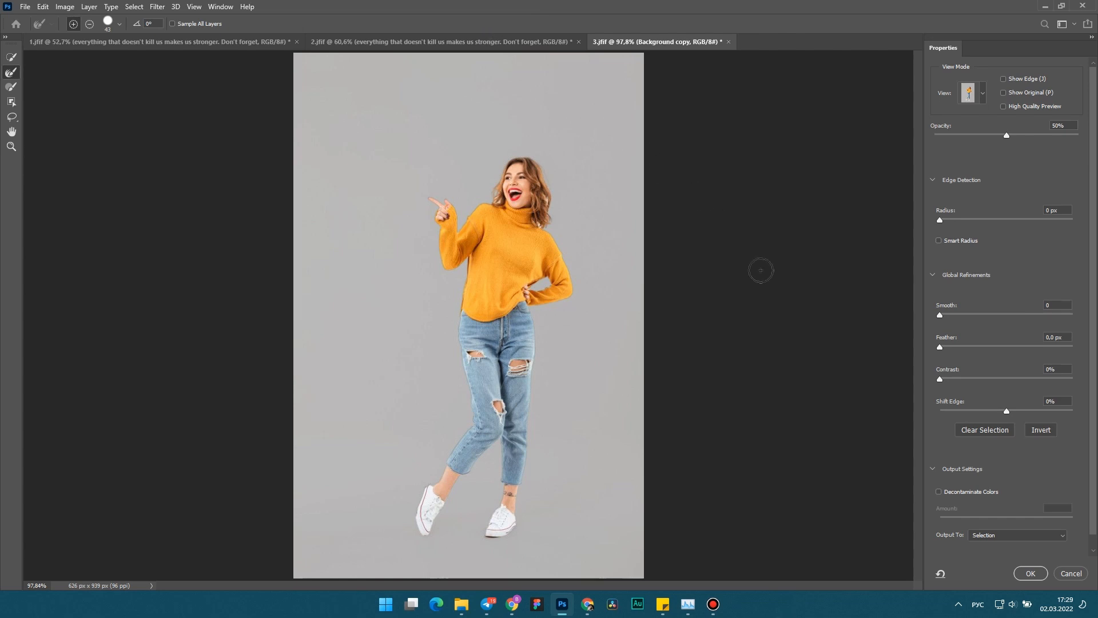
pyautogui.click(939, 492)
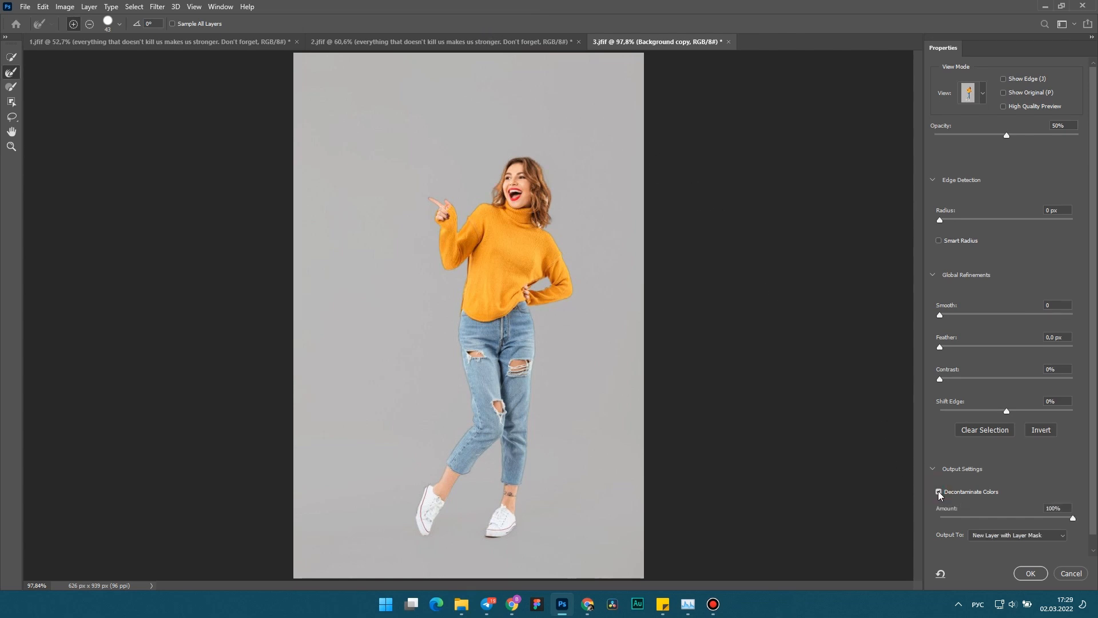
pyautogui.click(1033, 573)
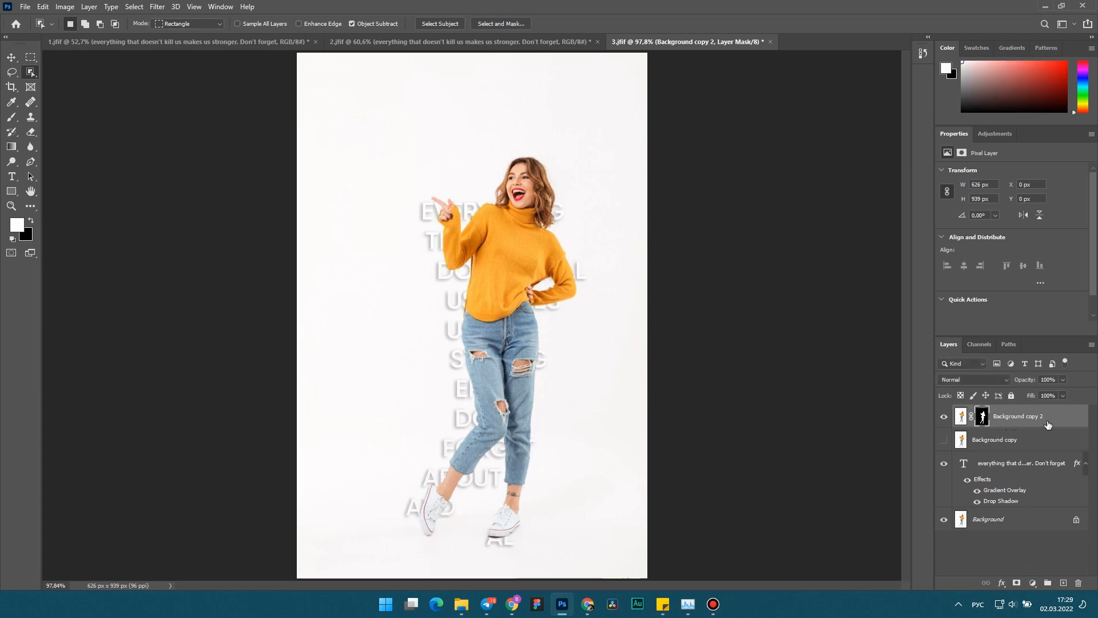
# Step: Move the masked cutout of the woman directly above the text layer and clip it to the text
pyautogui.moveTo(1069, 419); pyautogui.dragTo(1067, 451)
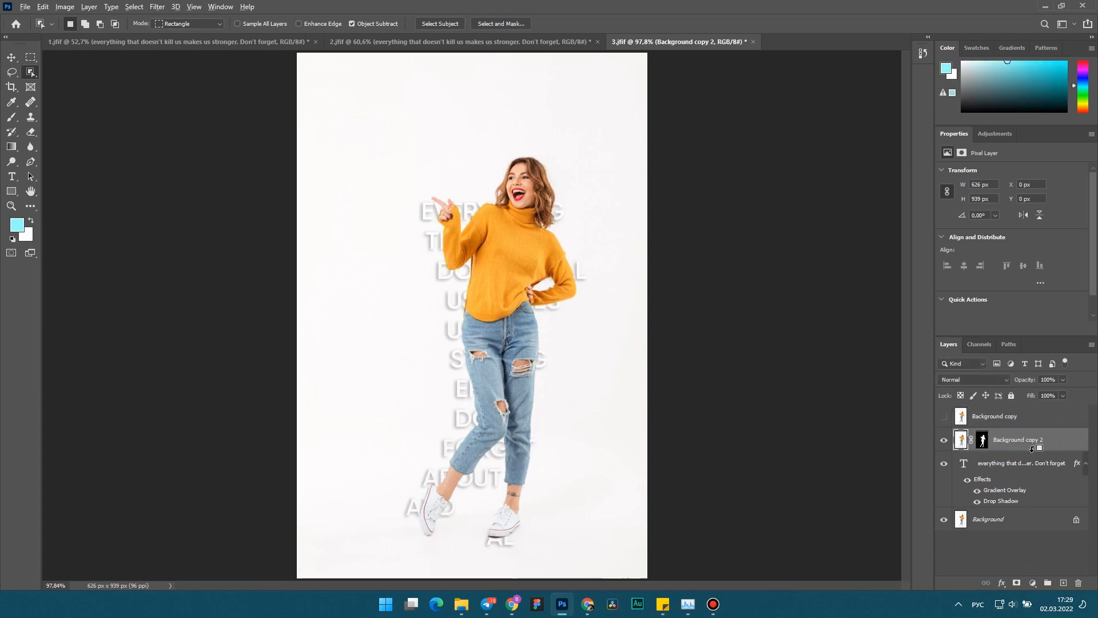
pyautogui.keyDown('alt'); pyautogui.click(1032, 450); pyautogui.keyUp('alt')
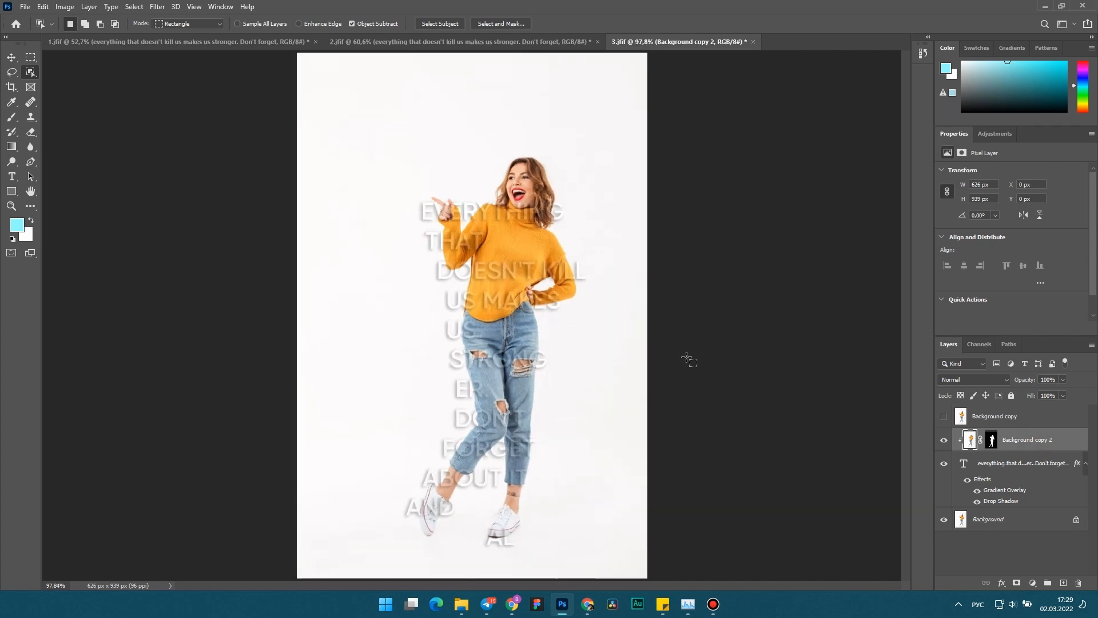
# Step: Compare the text with the clipped cutout layer hidden and shown, and inspect the lettering over the woman's jeans and sweater up close
pyautogui.click(944, 441)
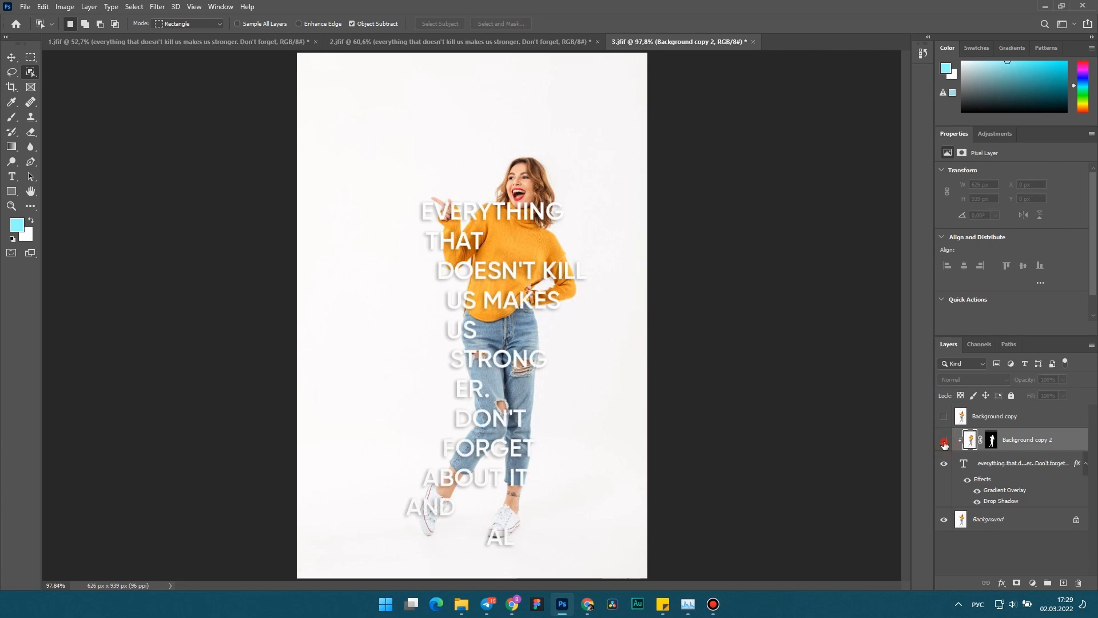
pyautogui.click(944, 442)
pyautogui.click(944, 441)
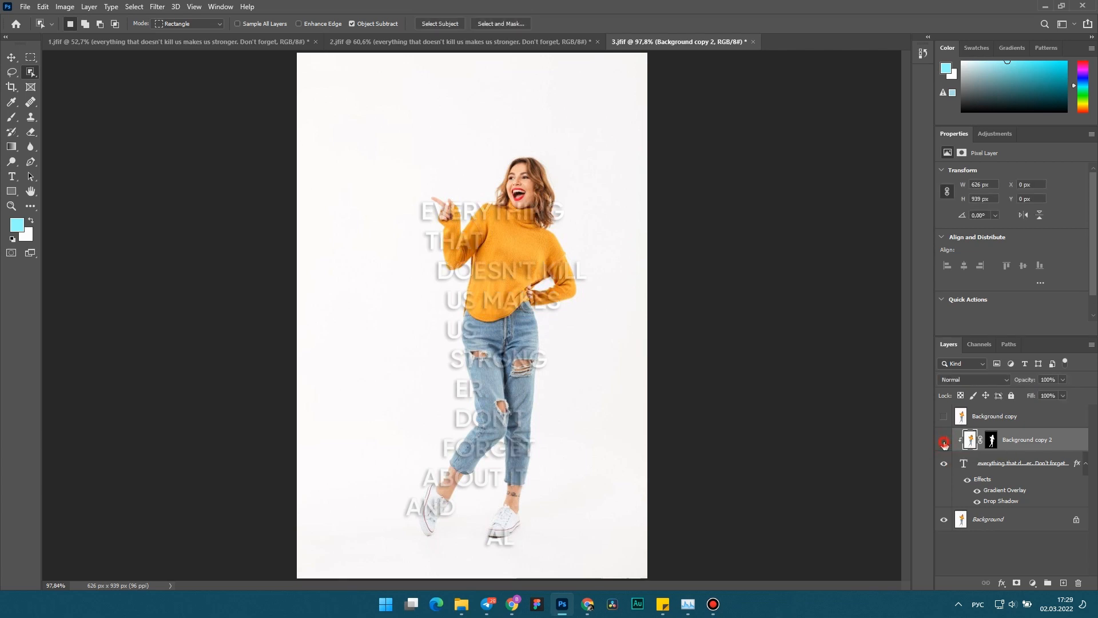
pyautogui.click(944, 442)
pyautogui.scroll(9, 527, 431)
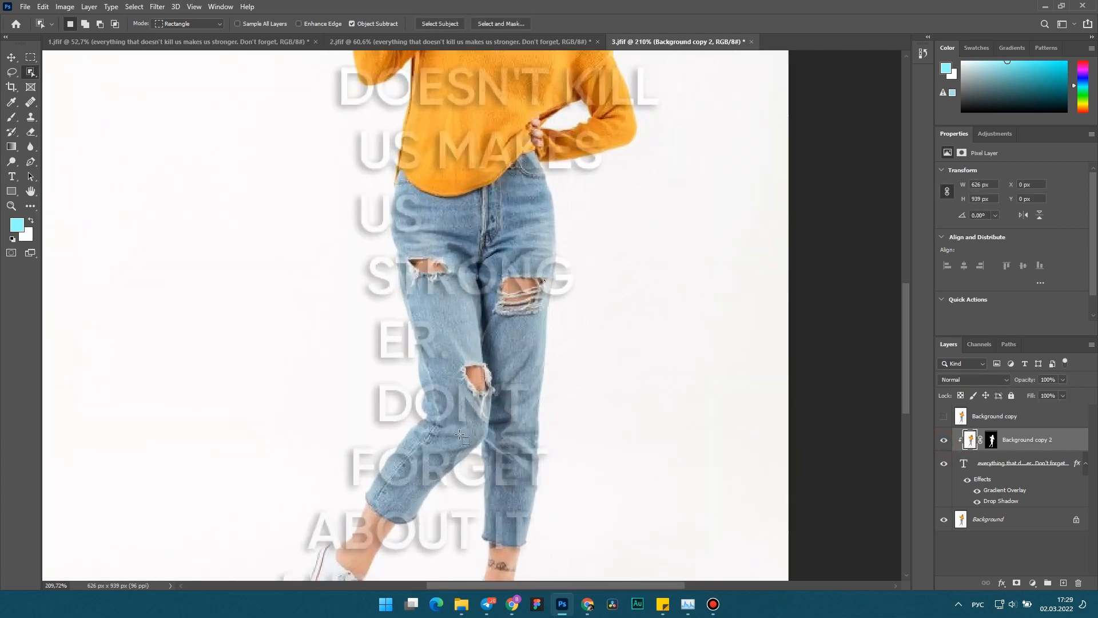
pyautogui.moveTo(451, 447); pyautogui.dragTo(462, 303)
pyautogui.scroll(10, 462, 303)
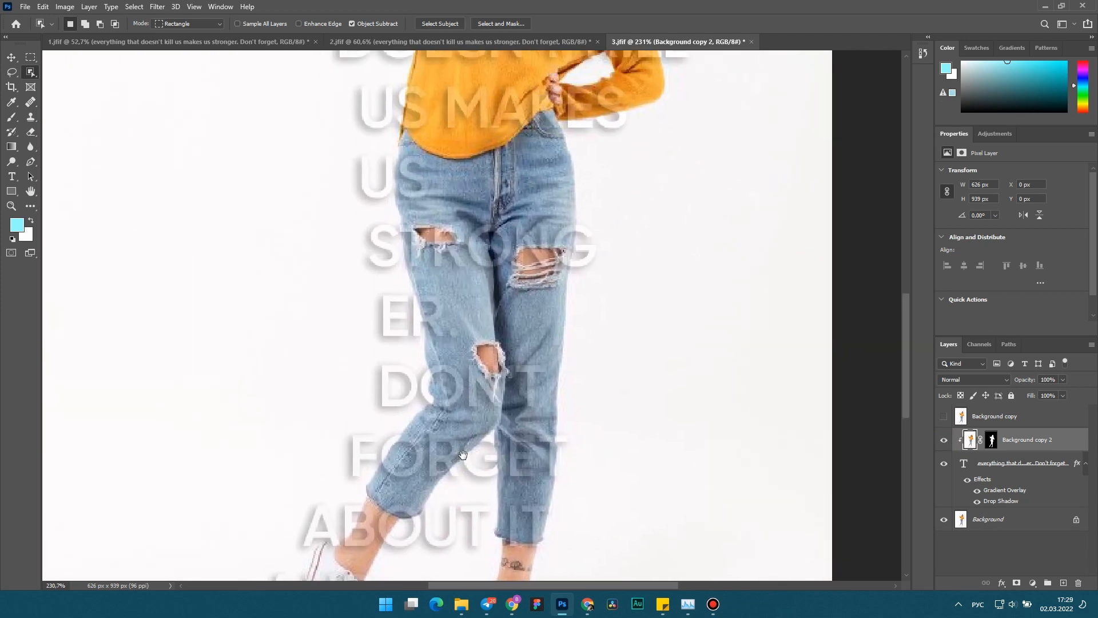
pyautogui.scroll(-3, 475, 380)
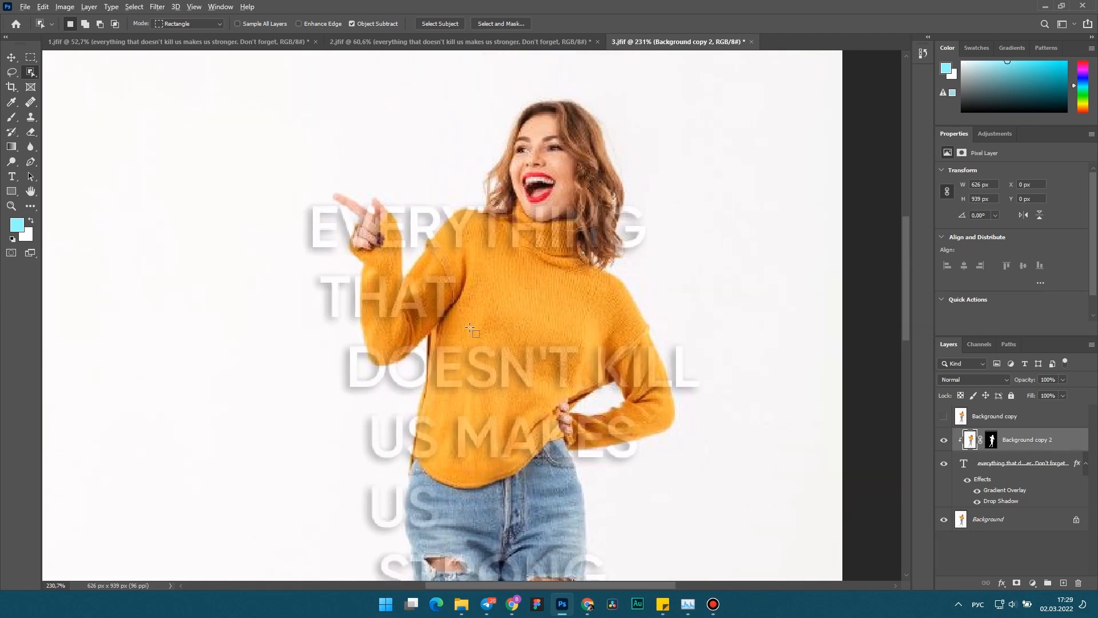
pyautogui.scroll(-6, 468, 335)
pyautogui.scroll(-1, 467, 335)
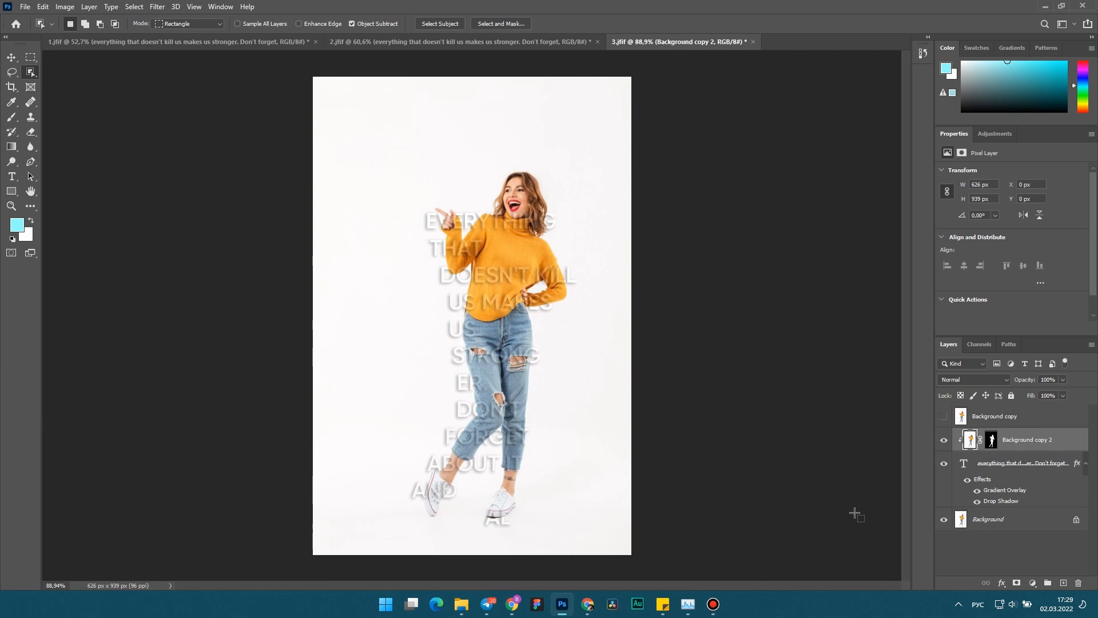
# Step: Hide the original Background layer beneath the text
pyautogui.click(944, 519)
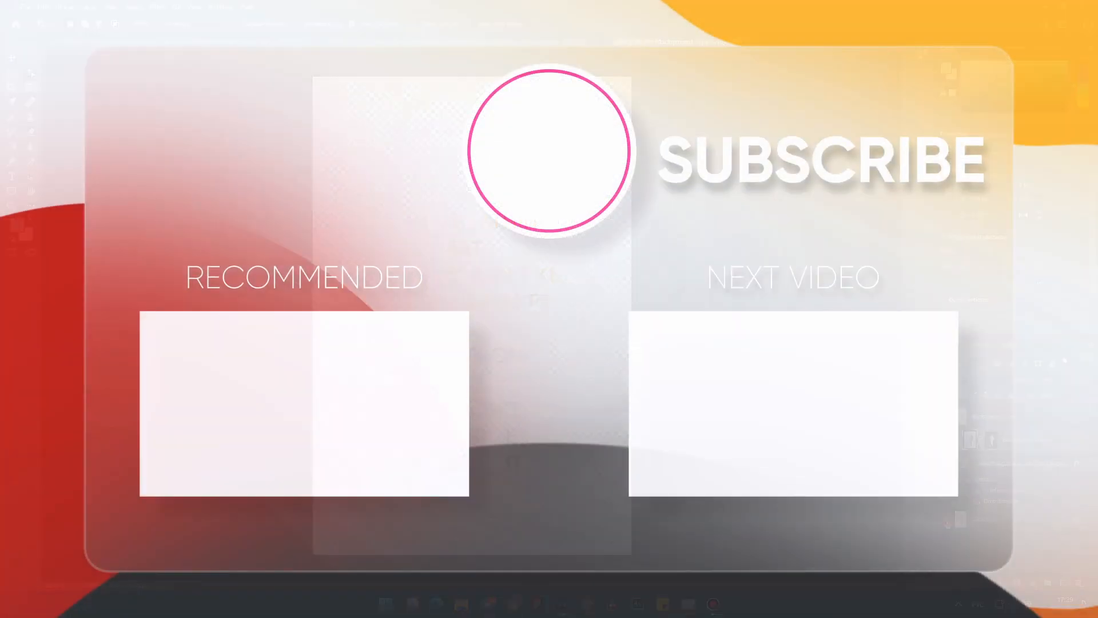